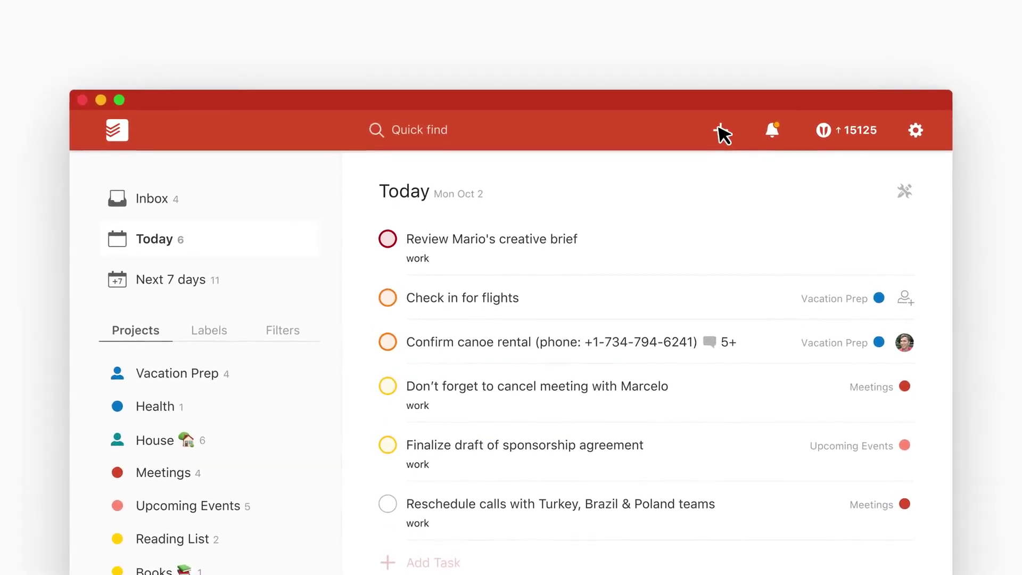
# Add 'Water the plants every monday' to the House project at priority 3, assigned to a teammate.
pyautogui.click(718, 131)
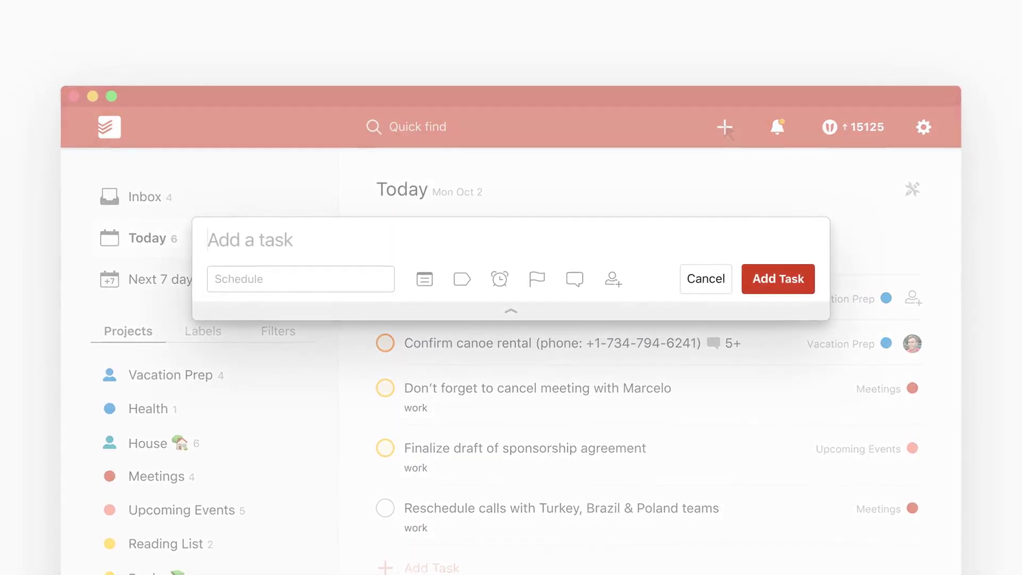
pyautogui.write('Water the plants every monday')
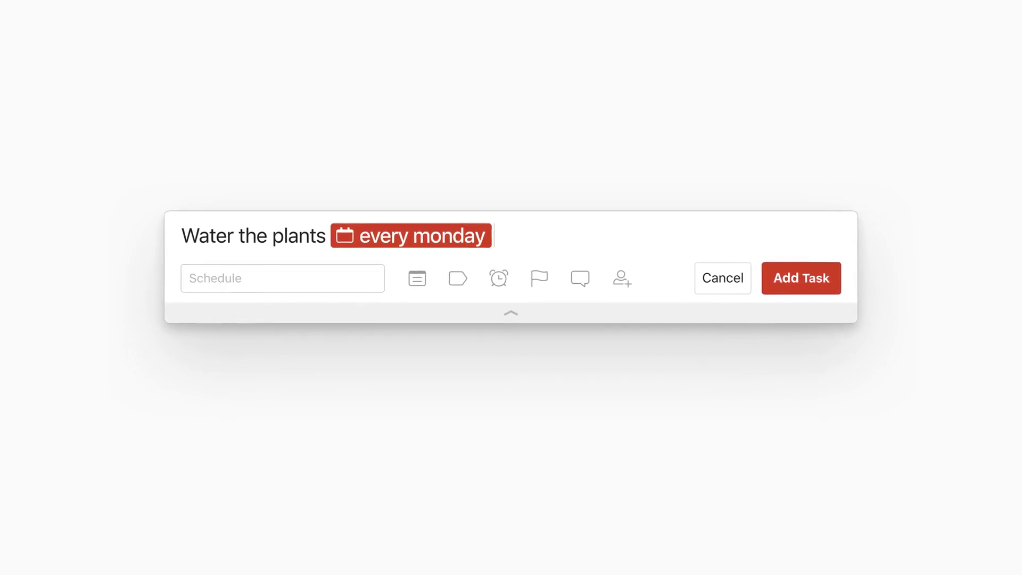
pyautogui.write('#')
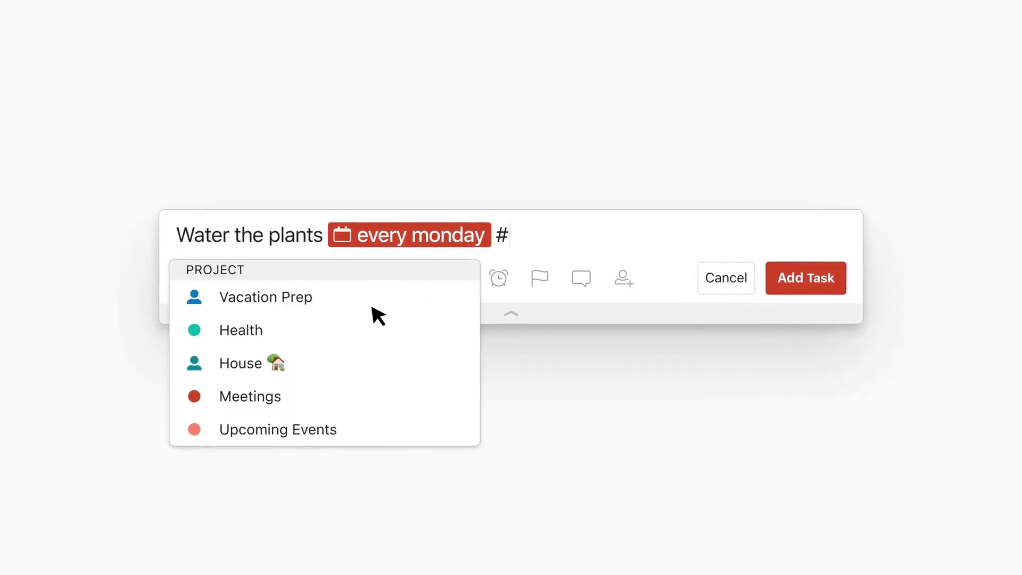
pyautogui.click(274, 365)
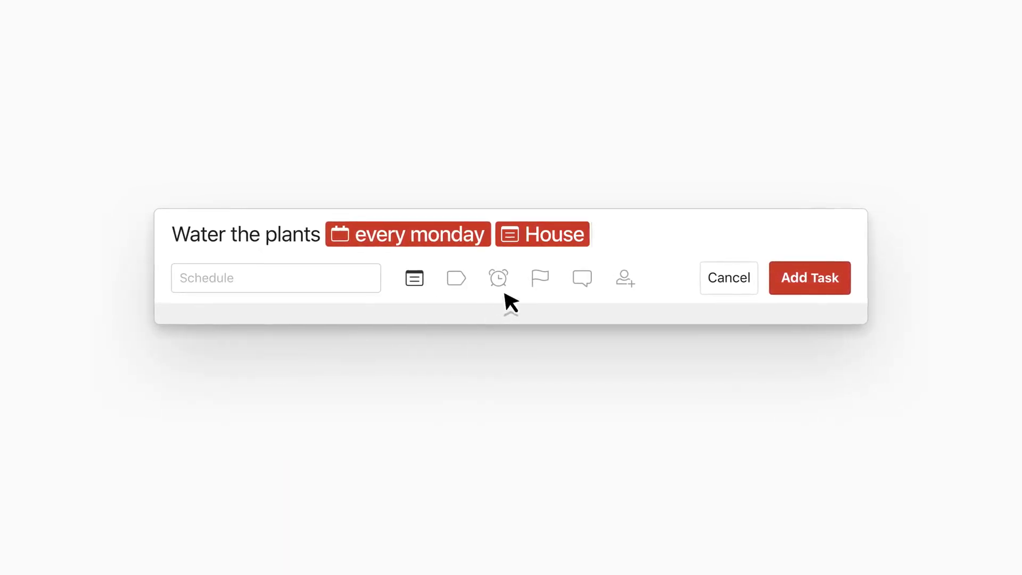
pyautogui.write('!!')
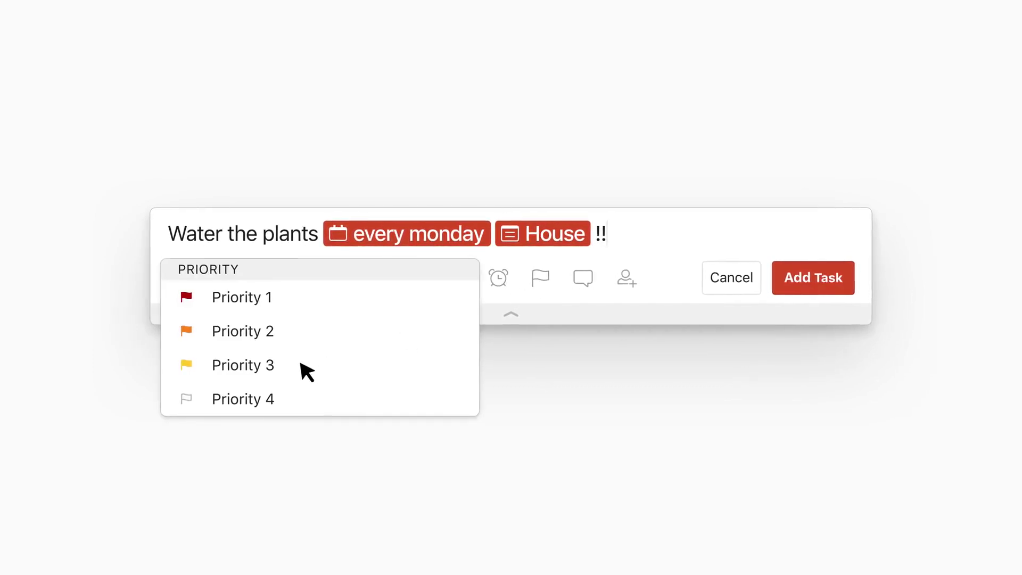
pyautogui.click(307, 371)
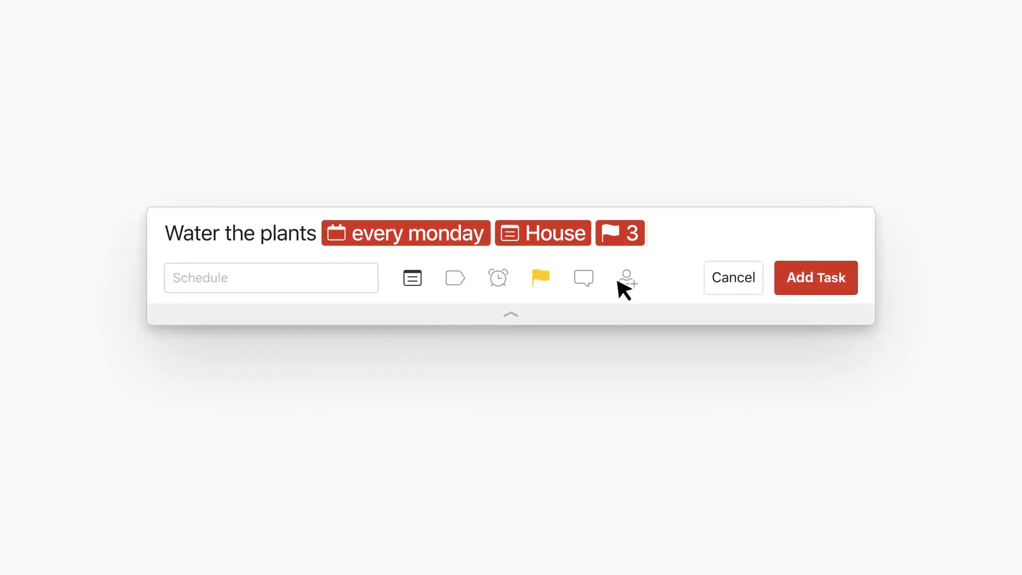
pyautogui.click(627, 279)
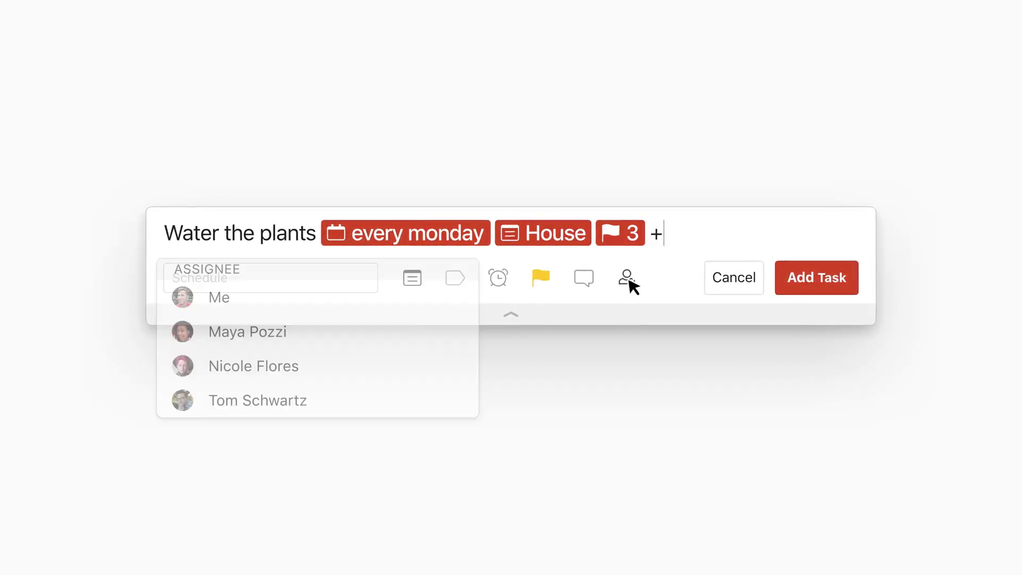
pyautogui.click(294, 337)
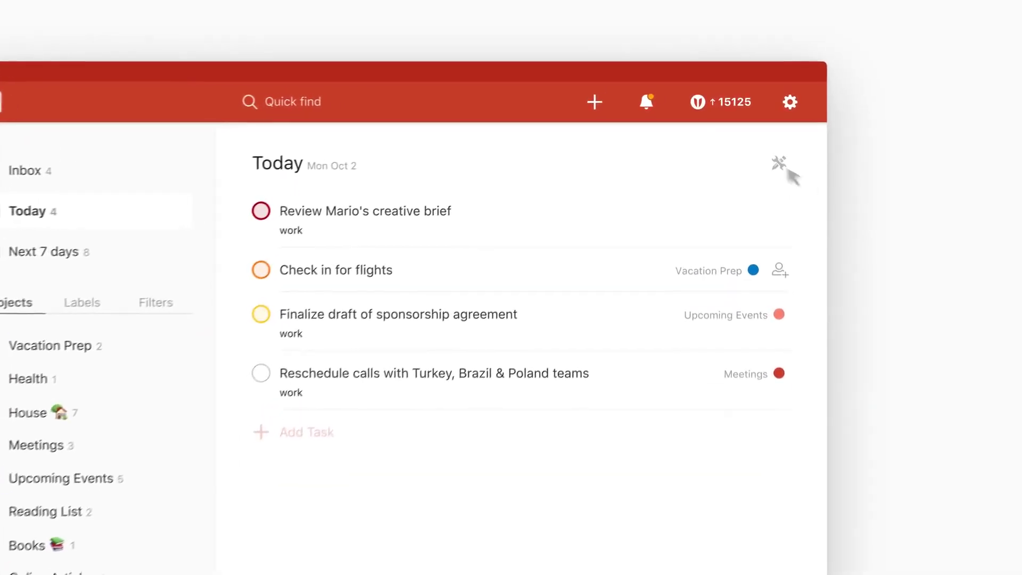
# Review karma stats, then complete the calls, sponsorship draft, flight check-in and creative brief tasks.
pyautogui.click(697, 105)
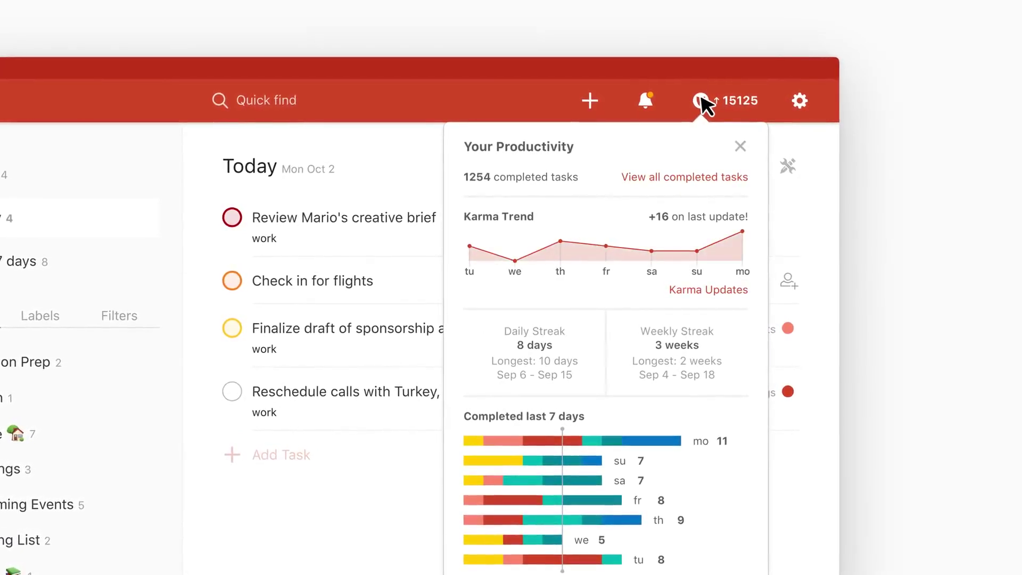
pyautogui.click(742, 148)
pyautogui.moveTo(423, 387)
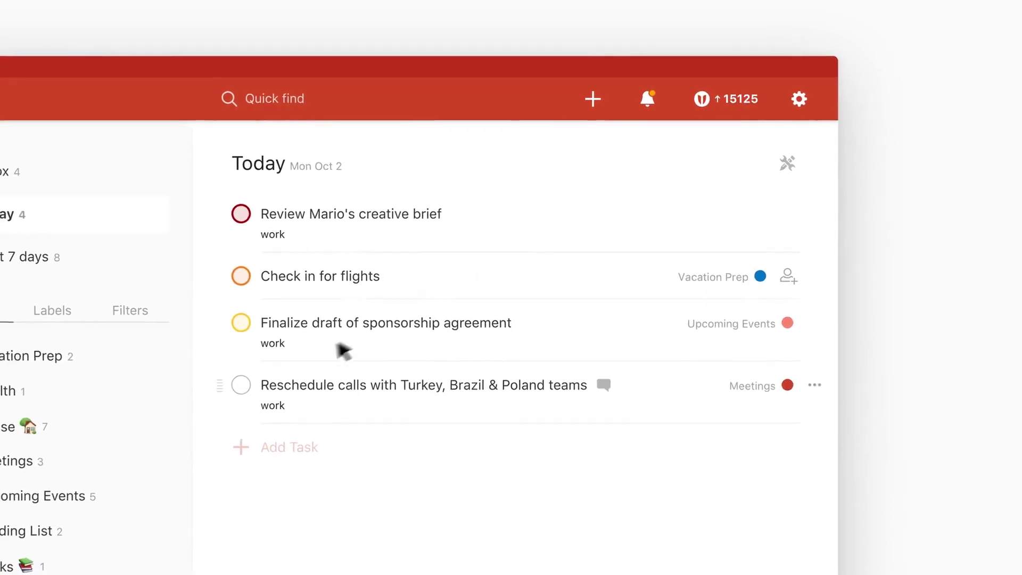
pyautogui.click(254, 376)
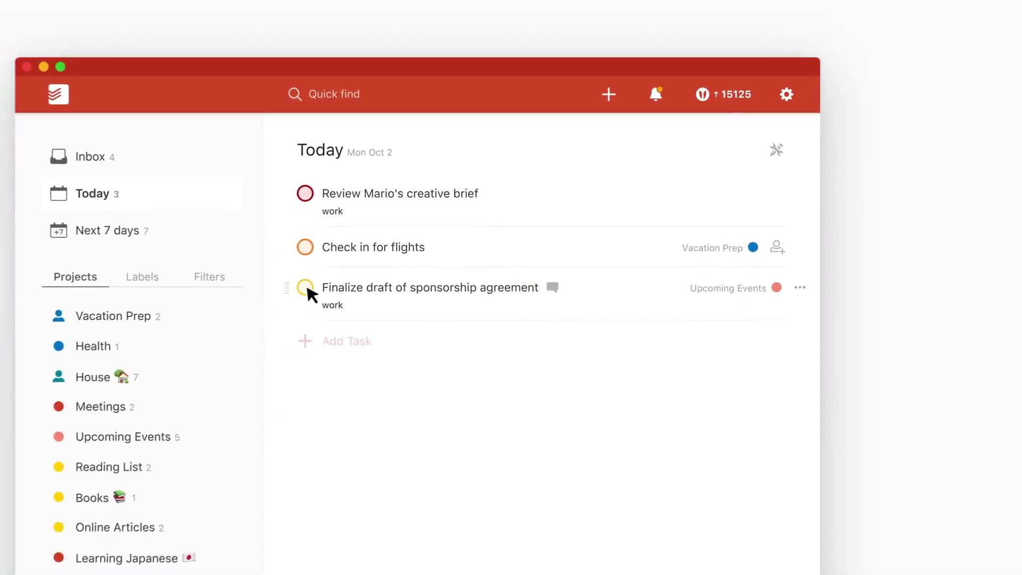
pyautogui.click(325, 277)
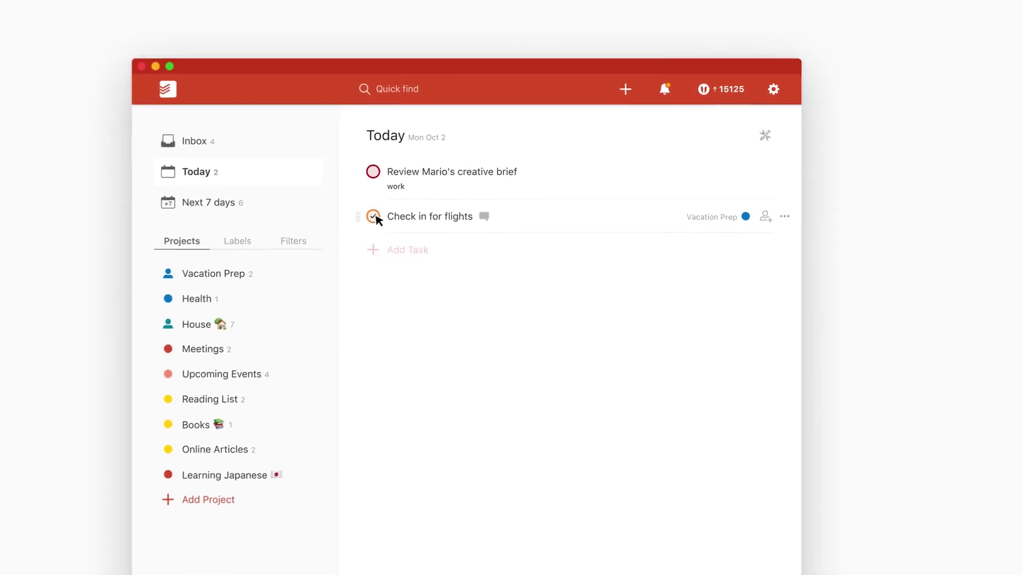
pyautogui.click(382, 214)
pyautogui.click(387, 167)
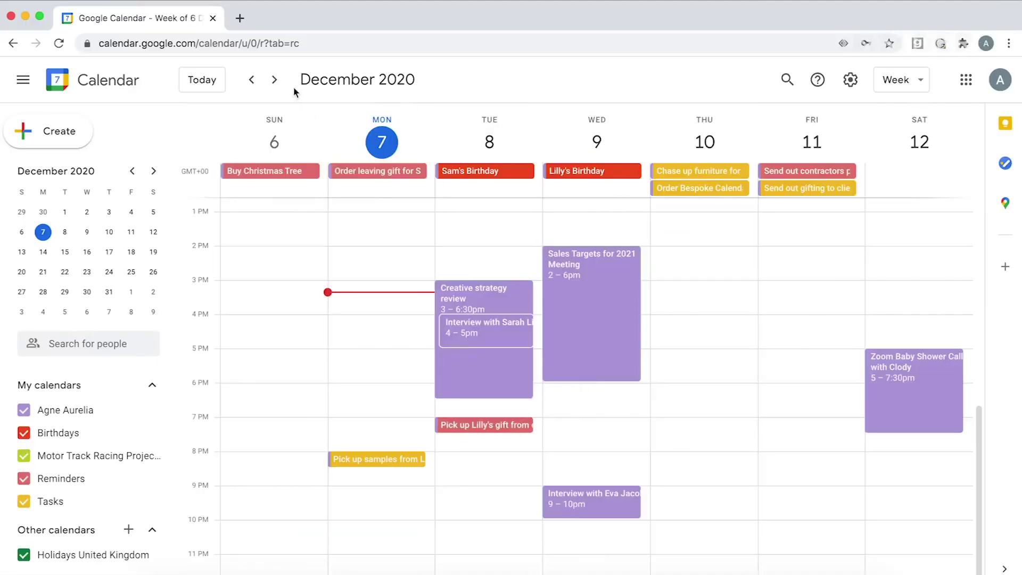
# Reload calendar.google.com from the address bar.
pyautogui.click(283, 43)
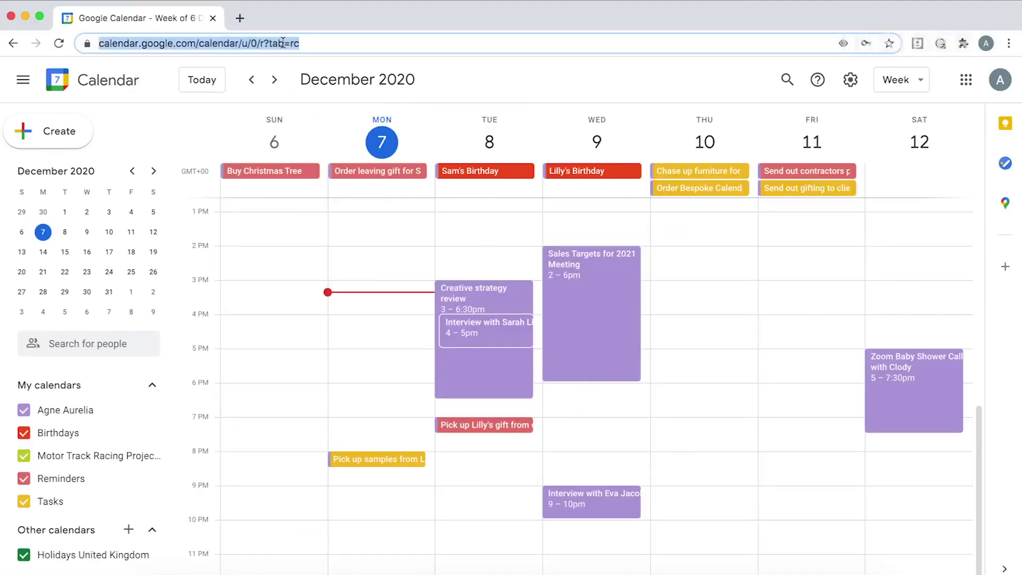
pyautogui.write('calendar.google.com')
pyautogui.press('Return')
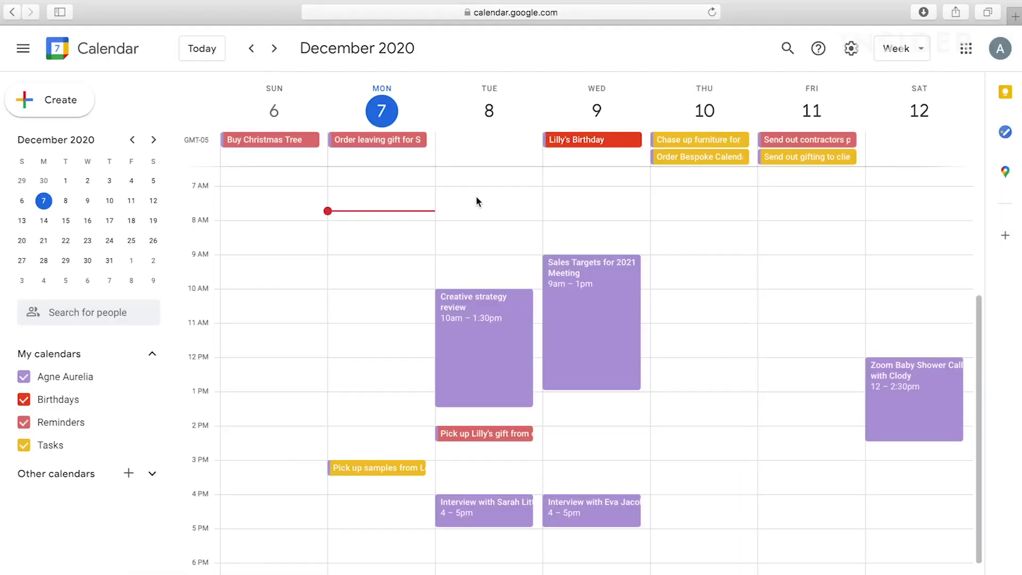
# Create a Workout Session event on Tuesday 8 December, 7–8am, keeping it not all-day.
pyautogui.doubleClick(477, 197)
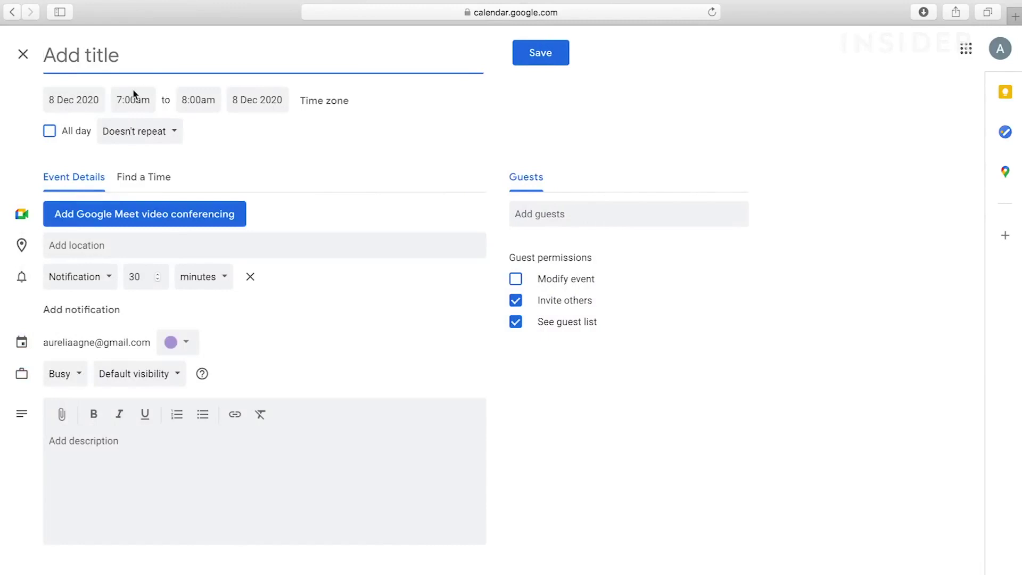
pyautogui.write('Workout Session')
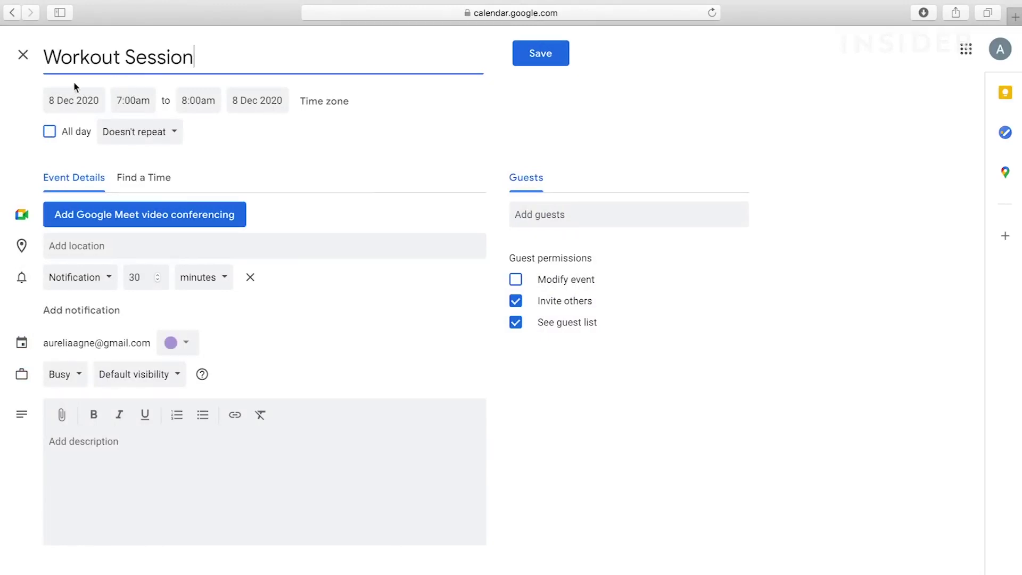
pyautogui.click(50, 134)
pyautogui.click(50, 134)
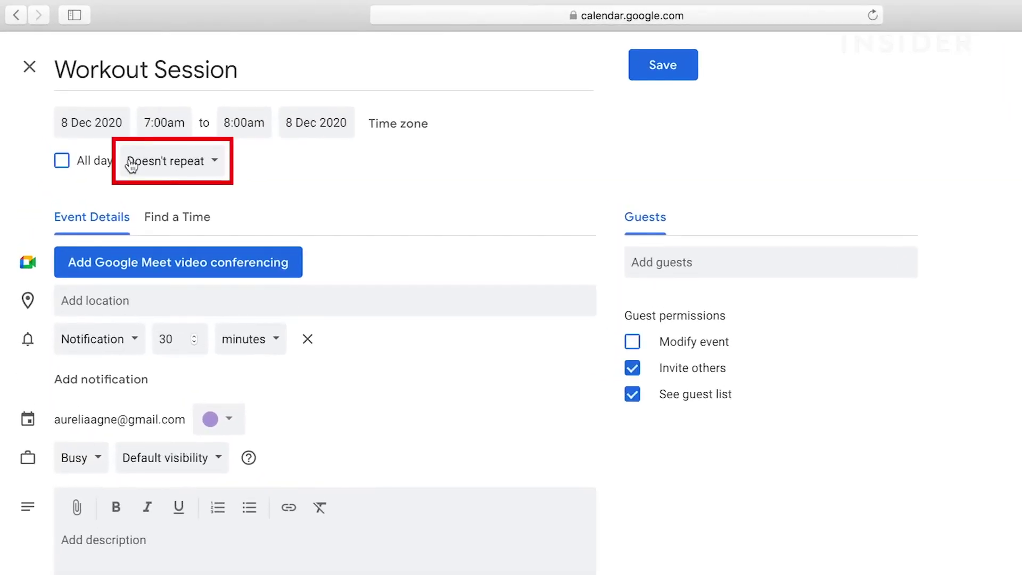
# Repeat it weekly Monday–Thursday for 10 occurrences at Stoke Newington Church Street.
pyautogui.click(214, 163)
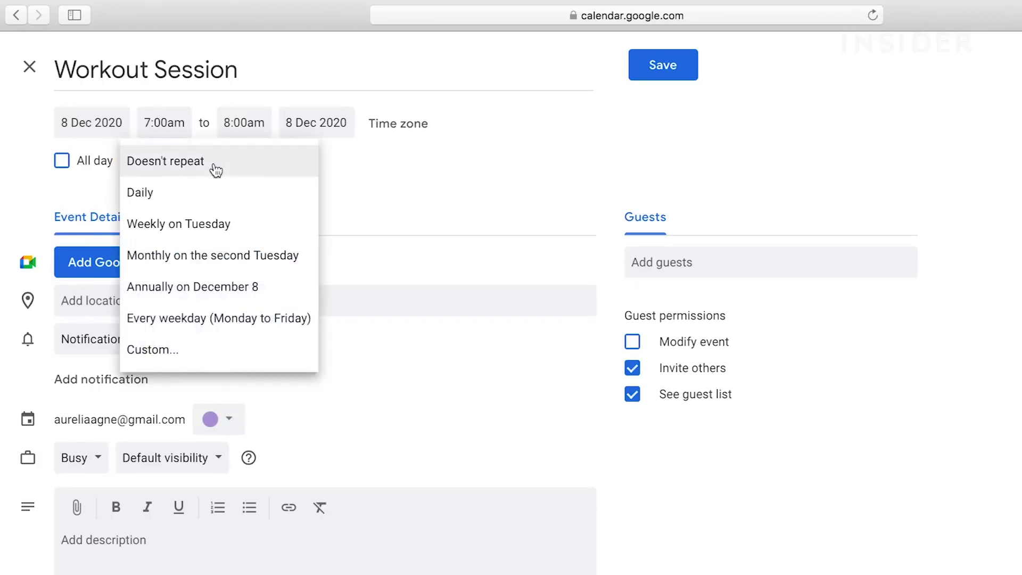
pyautogui.click(216, 325)
pyautogui.click(319, 163)
pyautogui.click(216, 258)
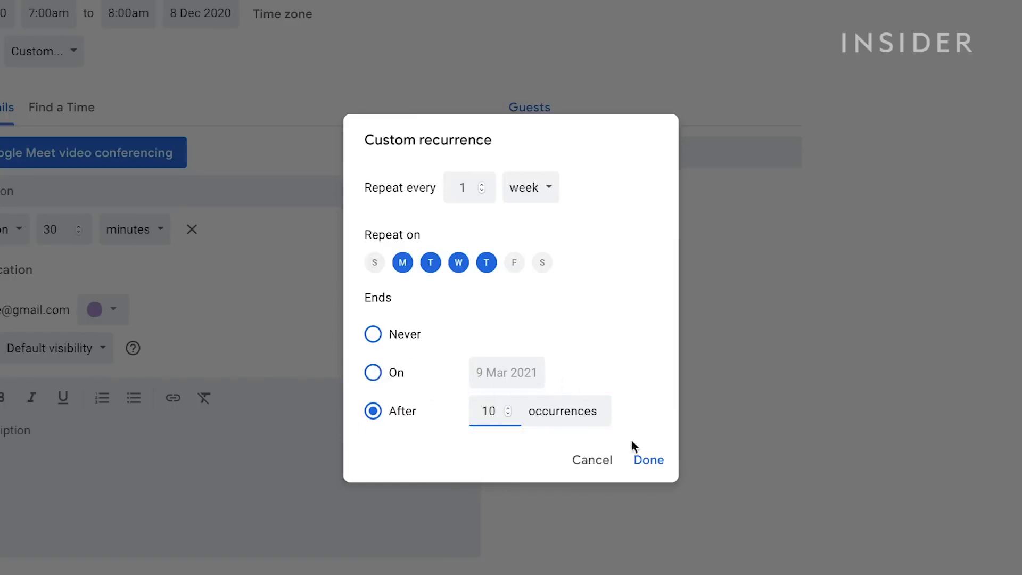
pyautogui.click(651, 473)
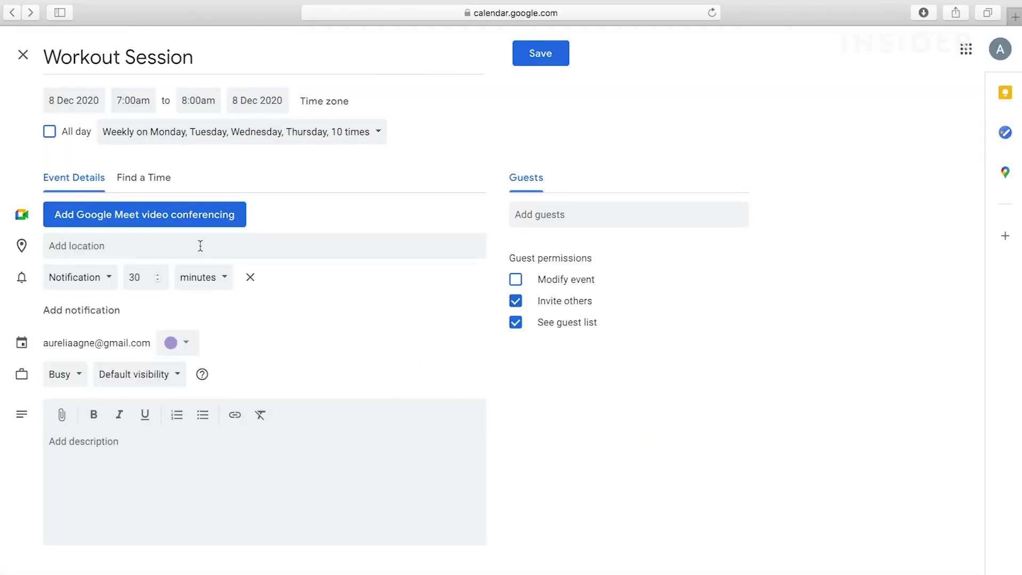
pyautogui.write('Stoke Newington')
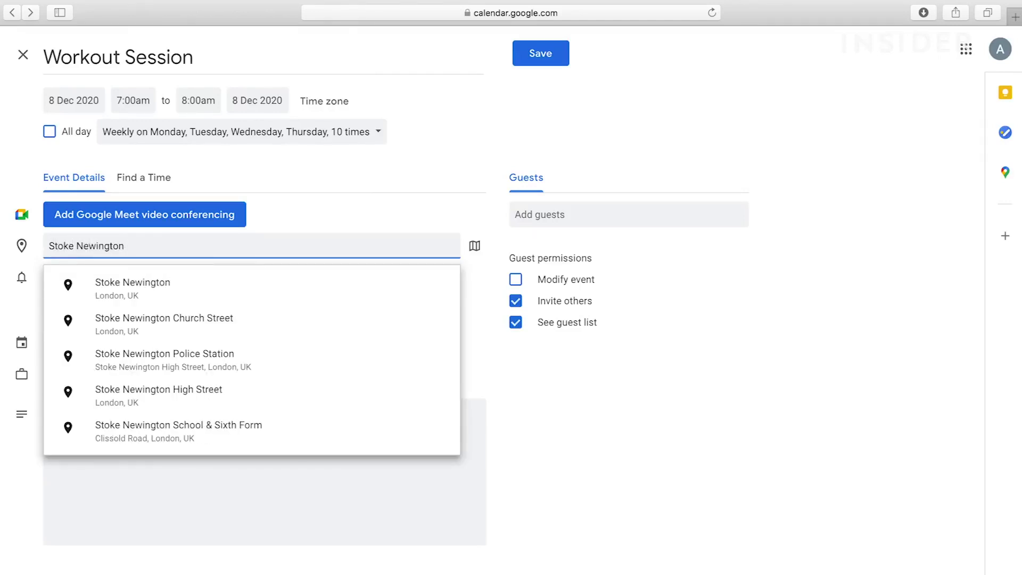
pyautogui.click(193, 320)
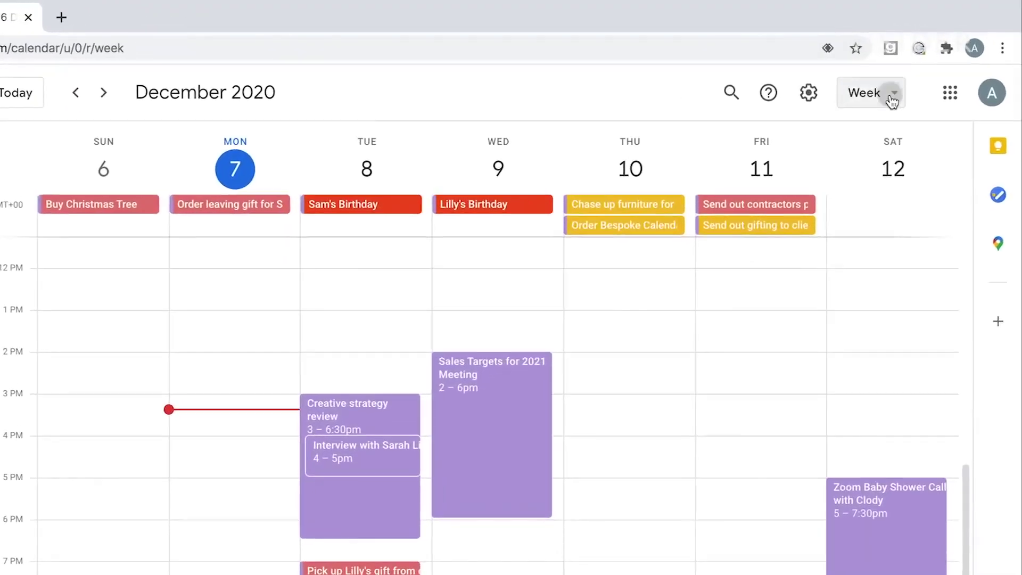
# Switch to Schedule view and open the leaving-gift event found by searching 'leaving'.
pyautogui.click(889, 96)
pyautogui.click(888, 266)
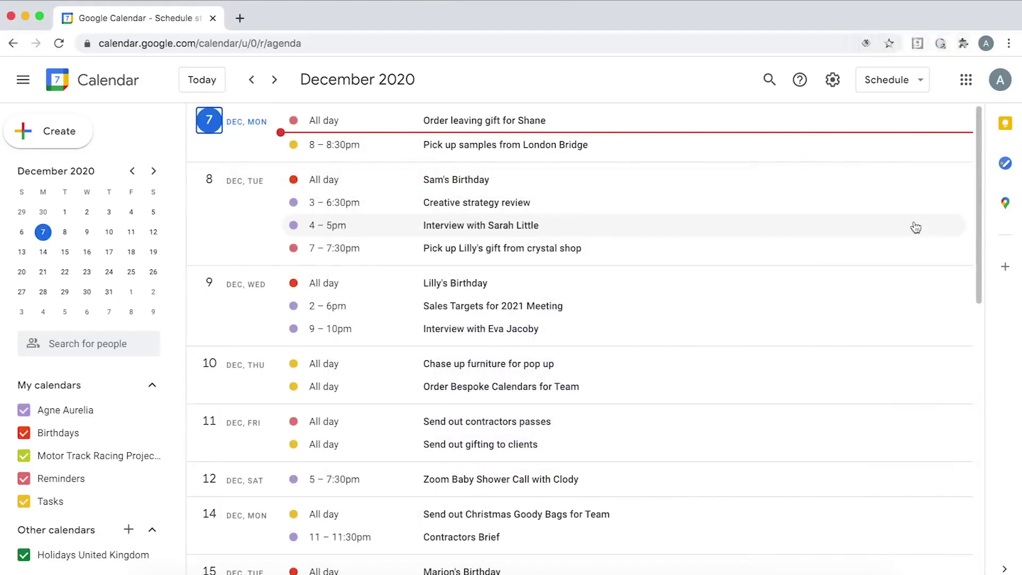
pyautogui.click(766, 82)
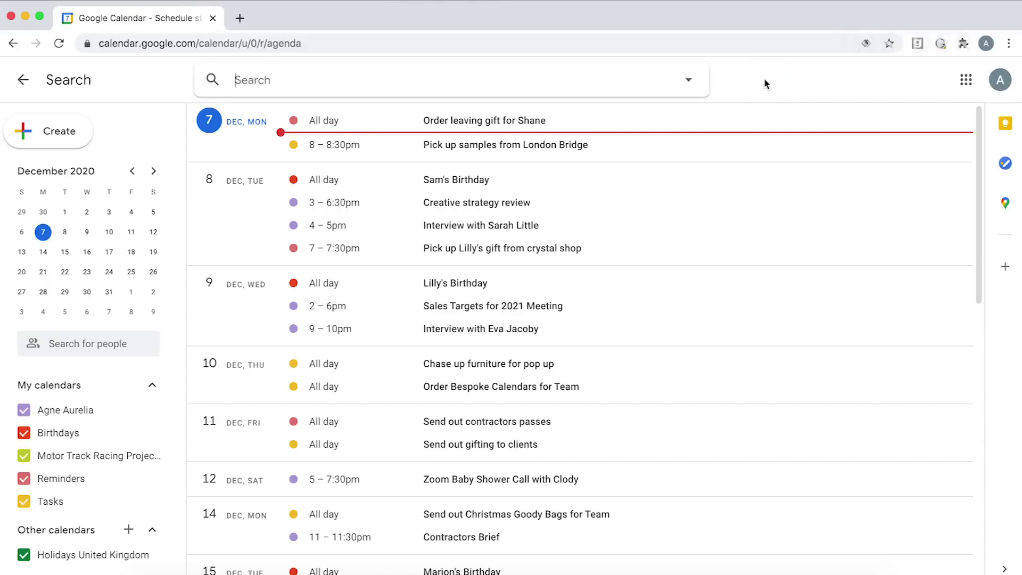
pyautogui.write('leaving')
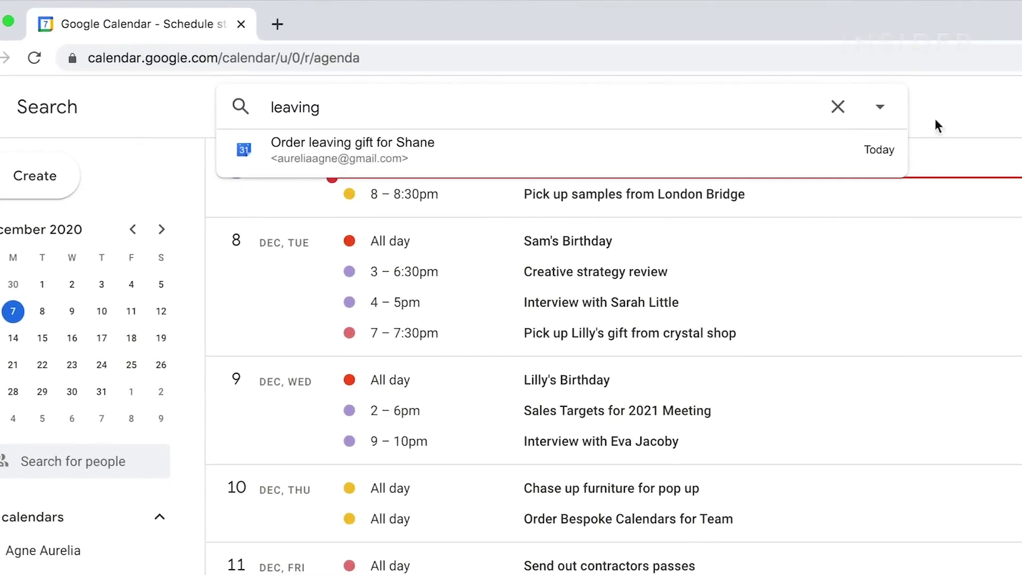
pyautogui.click(937, 126)
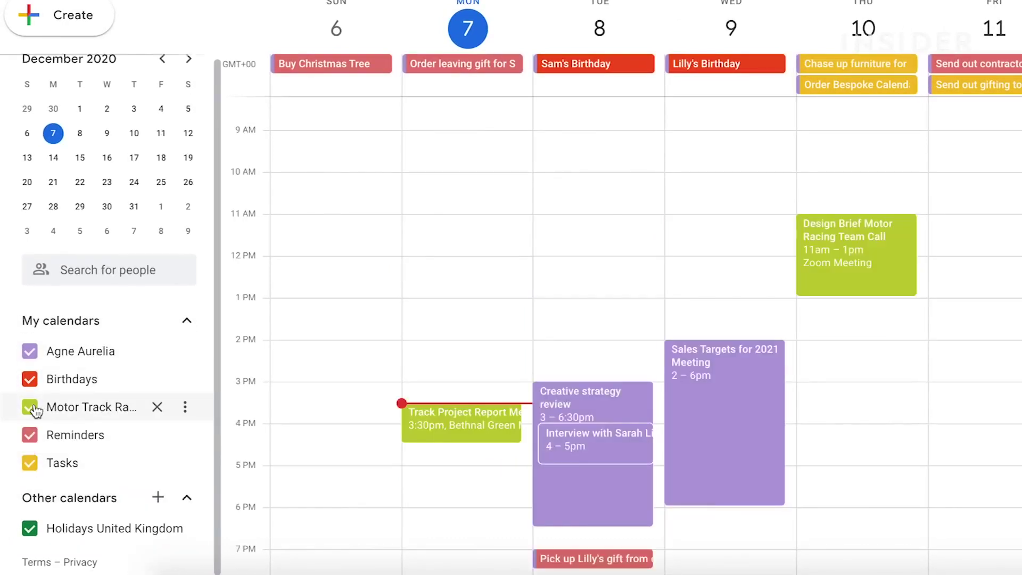
# Hide and re-show Motor Track Racing events, then open the Birthdays calendar options.
pyautogui.click(34, 408)
pyautogui.click(34, 411)
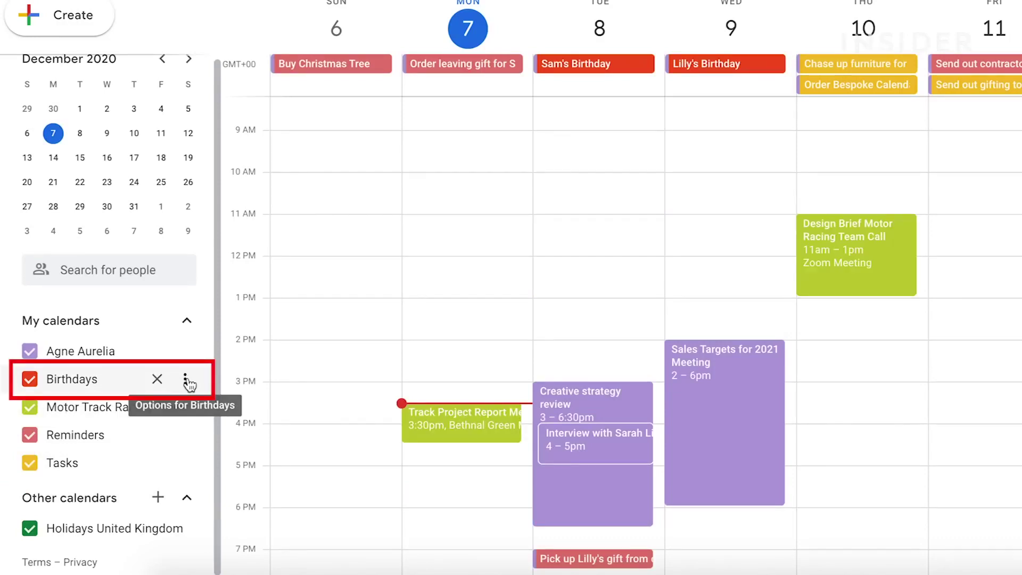
pyautogui.click(186, 381)
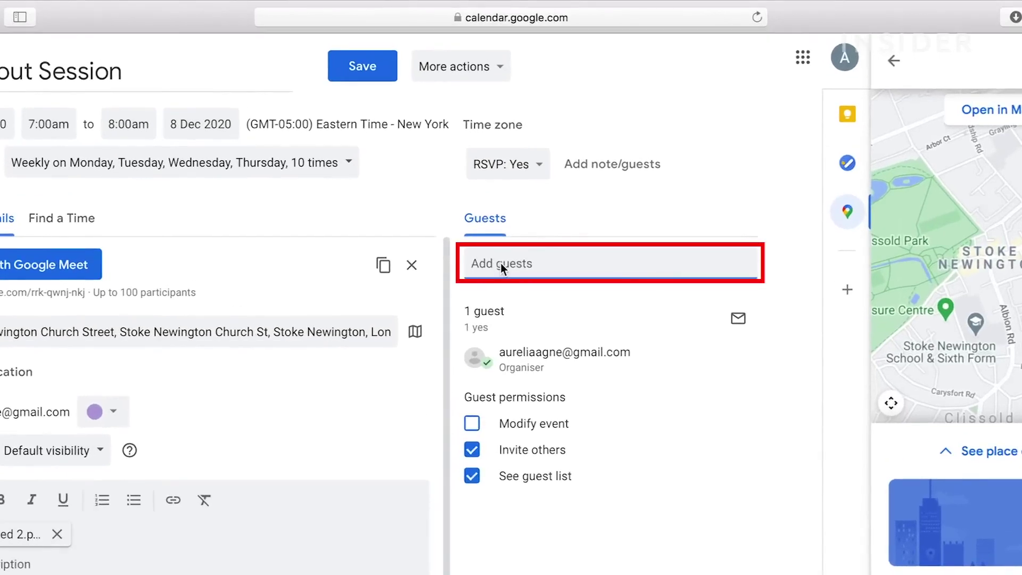
# Add two guest email addresses to Workout Session and save the event.
pyautogui.click(500, 263)
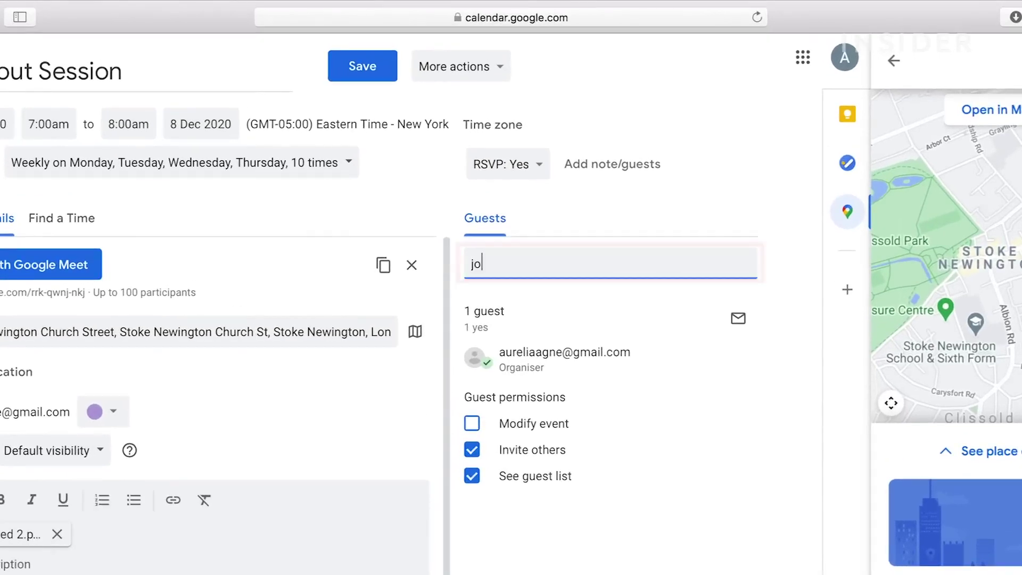
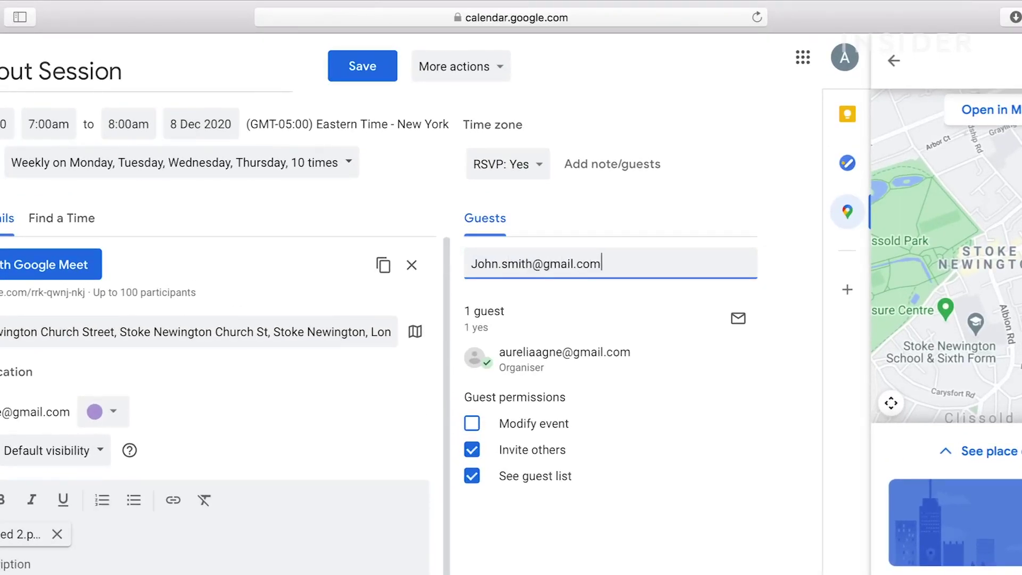
pyautogui.press('Return')
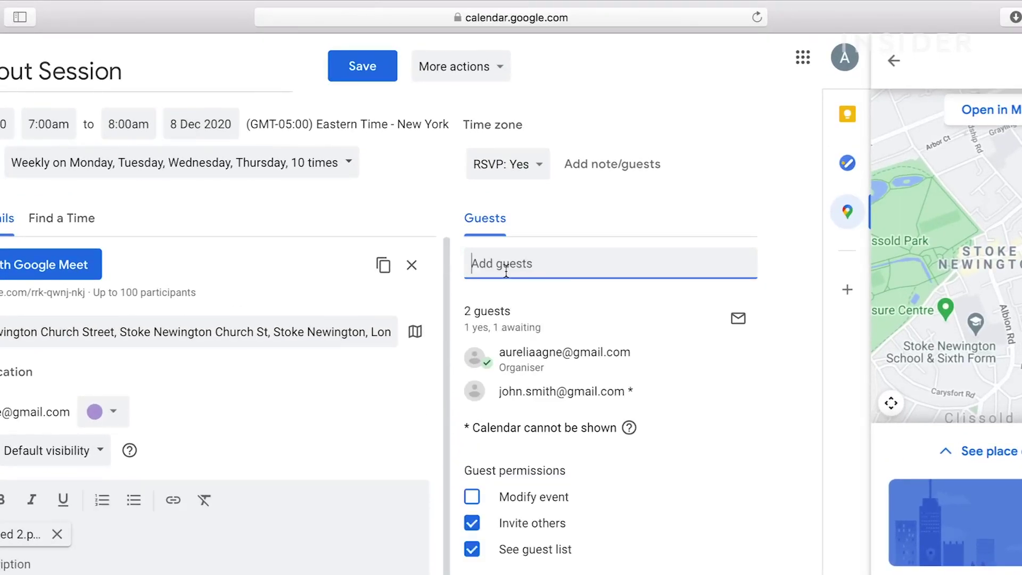
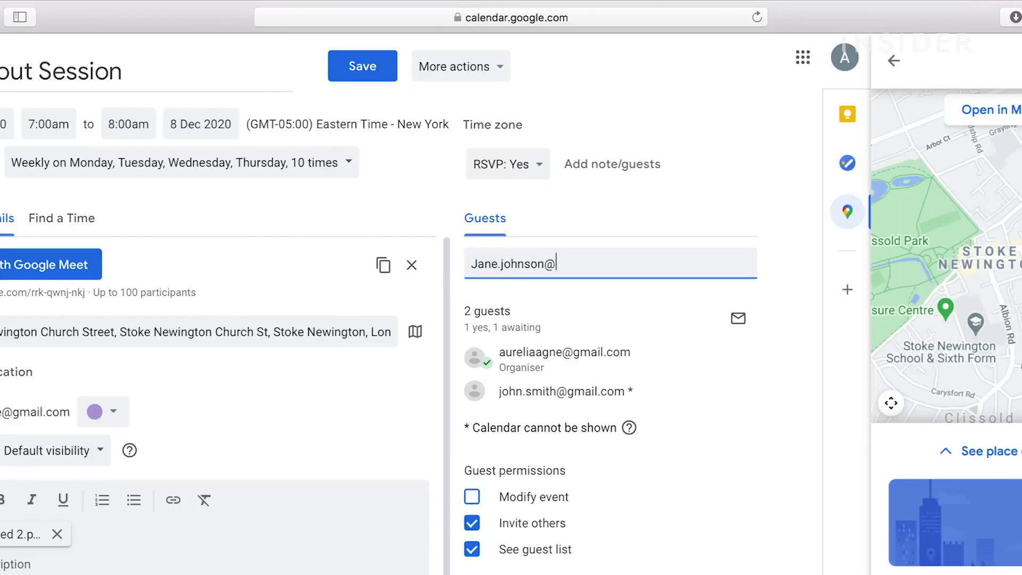
pyautogui.press('Return')
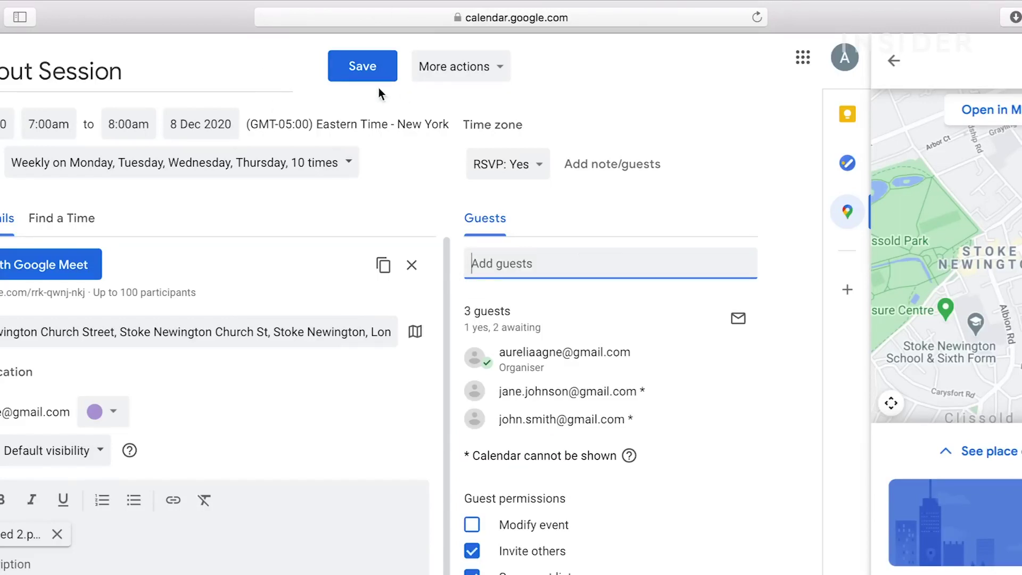
pyautogui.click(376, 80)
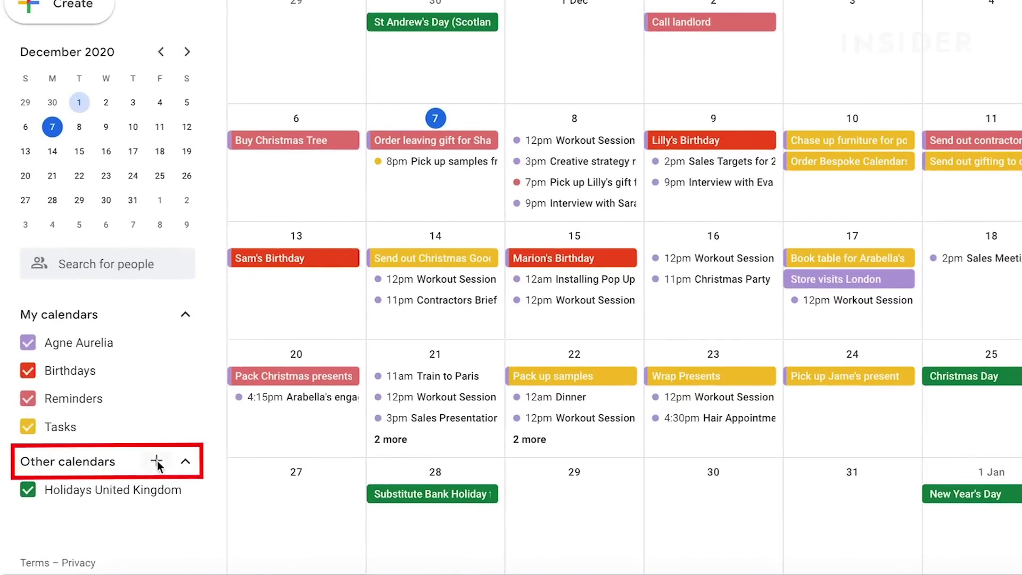
# Create the 'Motor Track Racing Project' calendar in Greenwich Mean Time, then return to the month view.
pyautogui.click(157, 461)
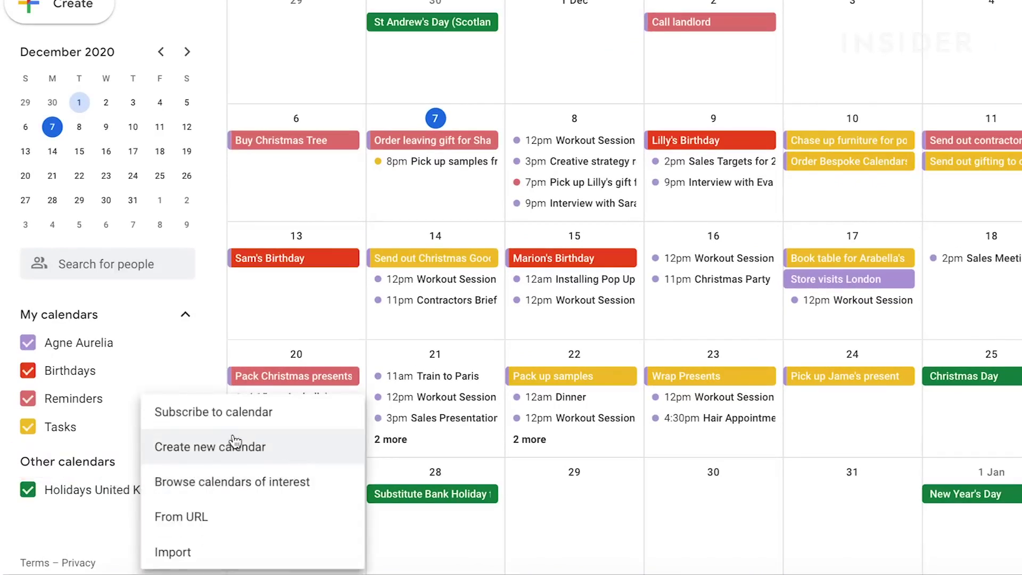
pyautogui.click(163, 451)
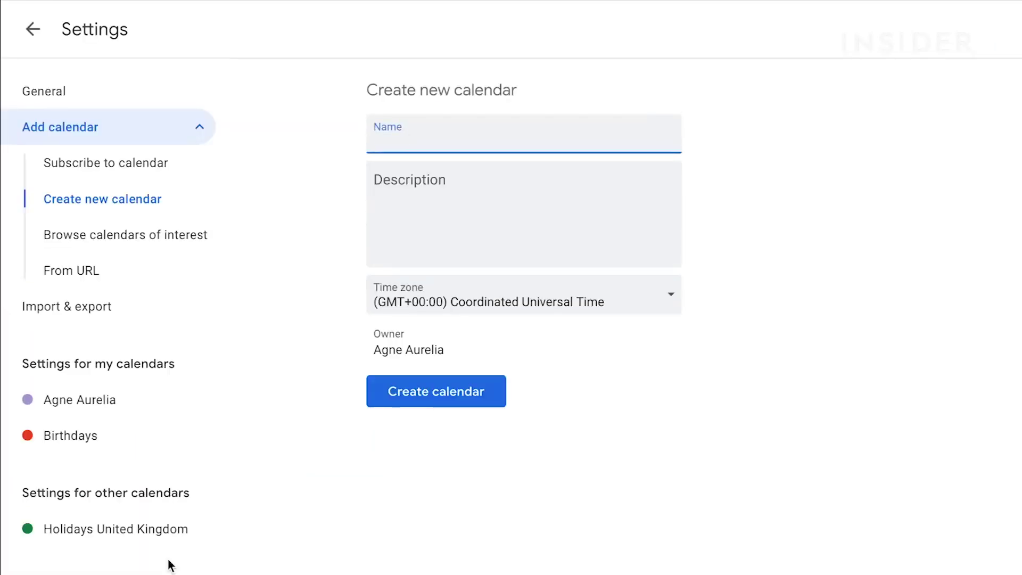
pyautogui.write('Motor Track Racing Project Calendar')
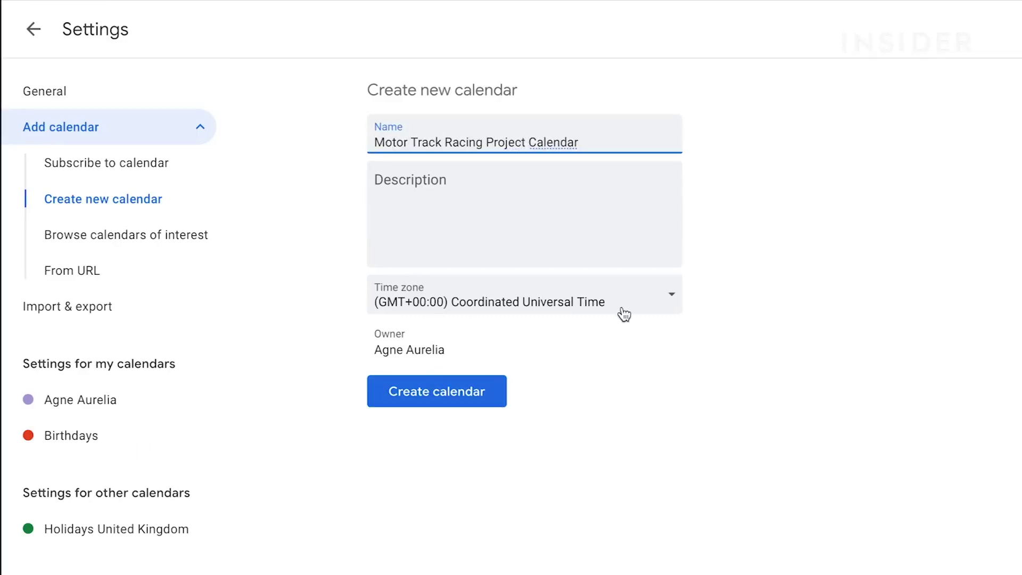
pyautogui.click(620, 307)
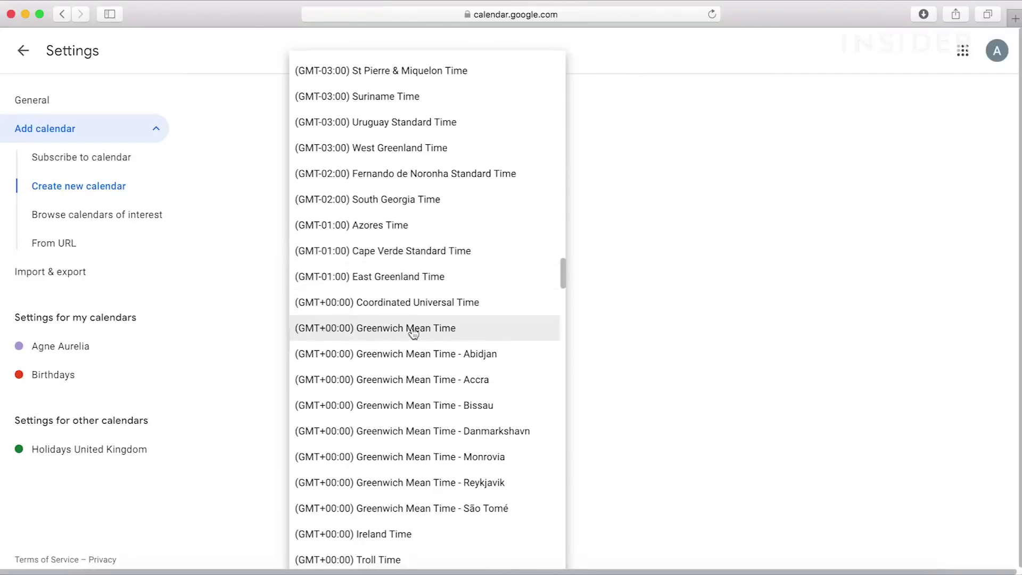
pyautogui.click(479, 327)
pyautogui.click(349, 349)
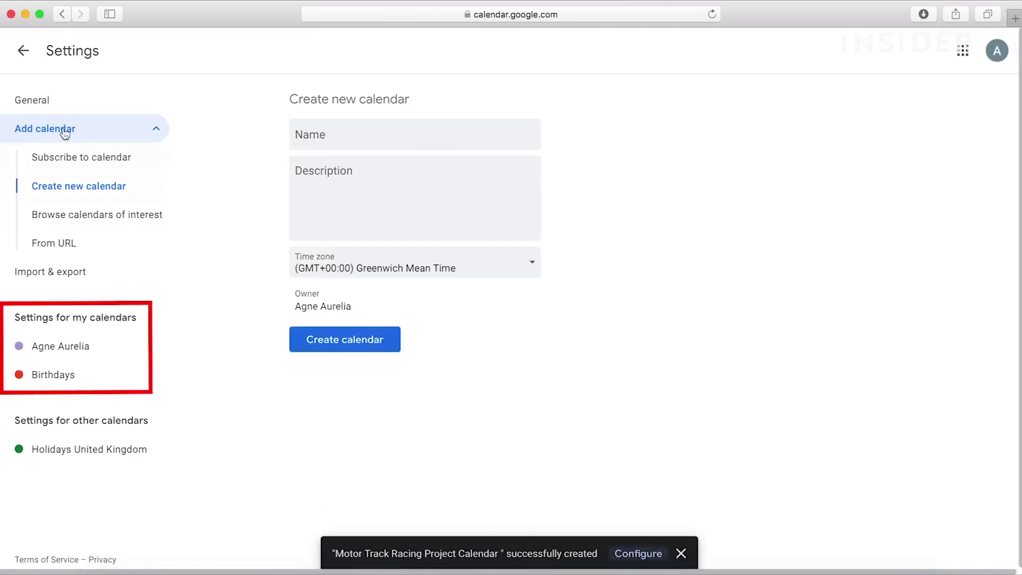
pyautogui.click(24, 51)
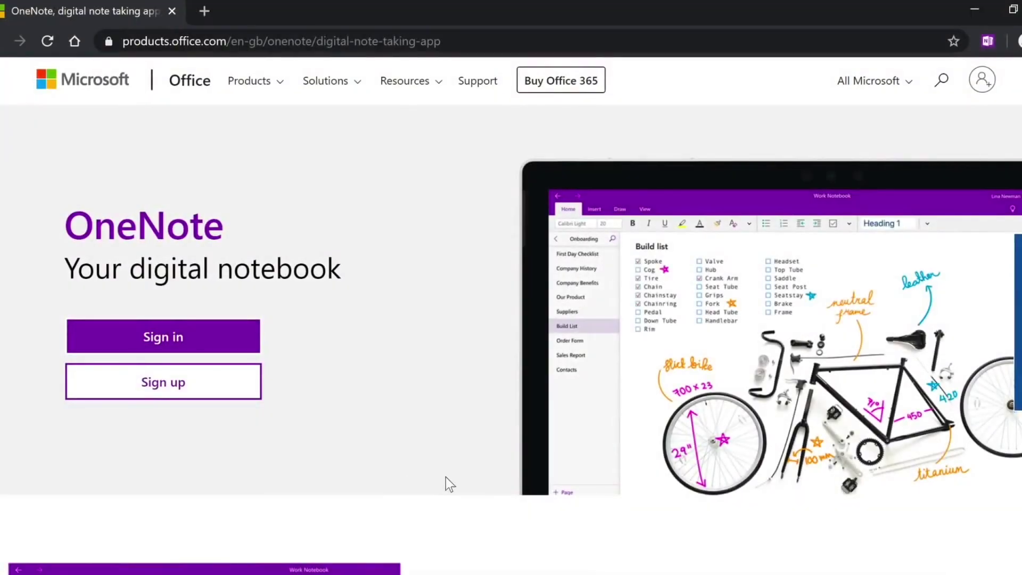
pyautogui.scroll(-1, 446, 476)
pyautogui.scroll(-1, 451, 477)
pyautogui.scroll(-2, 452, 478)
pyautogui.scroll(-1, 451, 478)
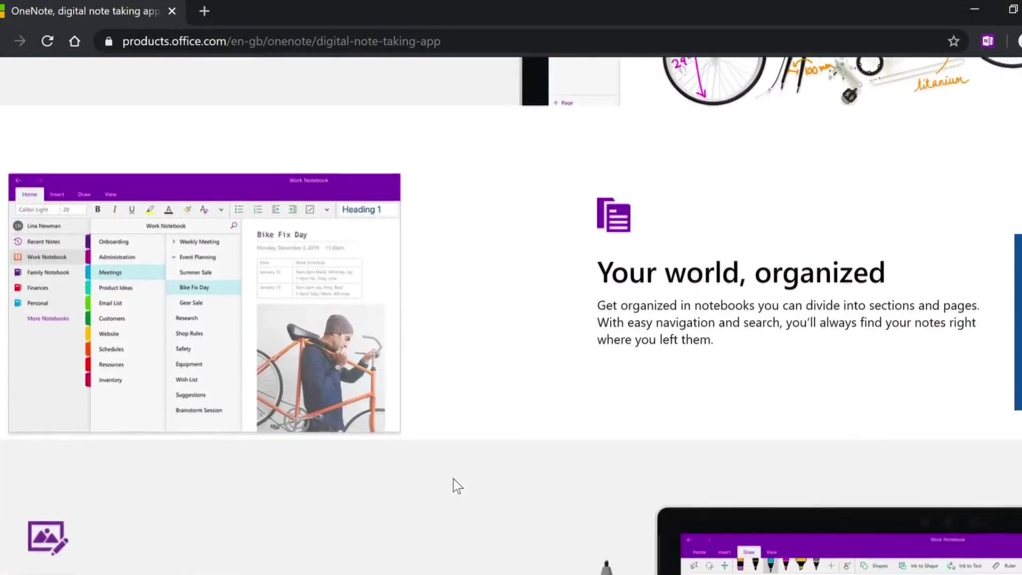
pyautogui.scroll(-2, 453, 478)
pyautogui.scroll(-1, 454, 479)
pyautogui.scroll(-1, 455, 479)
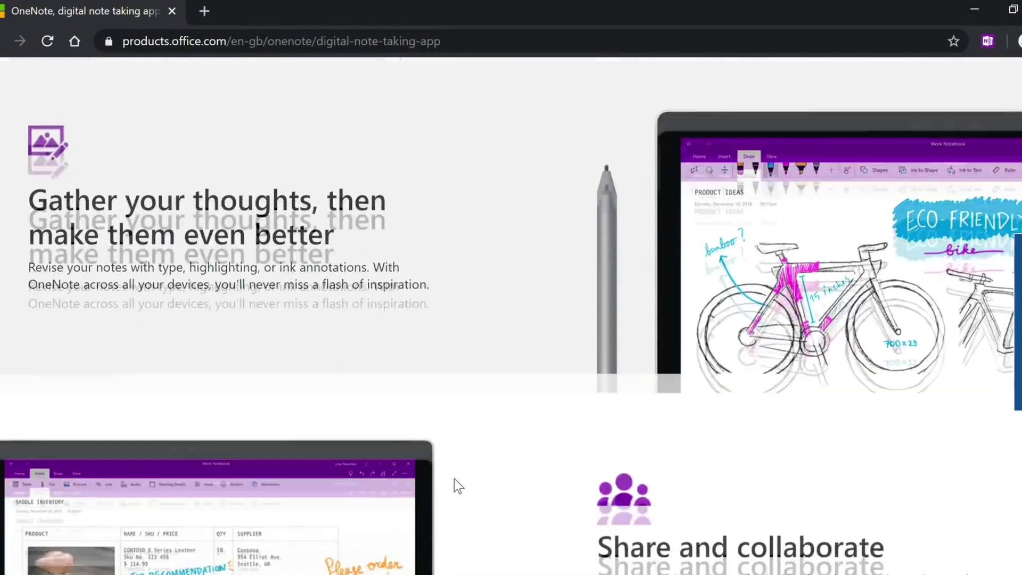
pyautogui.scroll(-2, 454, 479)
pyautogui.scroll(-2, 454, 478)
pyautogui.scroll(-1, 455, 479)
pyautogui.scroll(-2, 455, 479)
pyautogui.scroll(-1, 453, 480)
pyautogui.scroll(-2, 454, 479)
pyautogui.scroll(-1, 454, 479)
pyautogui.scroll(-3, 454, 478)
pyautogui.scroll(-1, 455, 479)
pyautogui.scroll(-2, 455, 478)
pyautogui.scroll(-1, 455, 478)
pyautogui.scroll(-2, 455, 479)
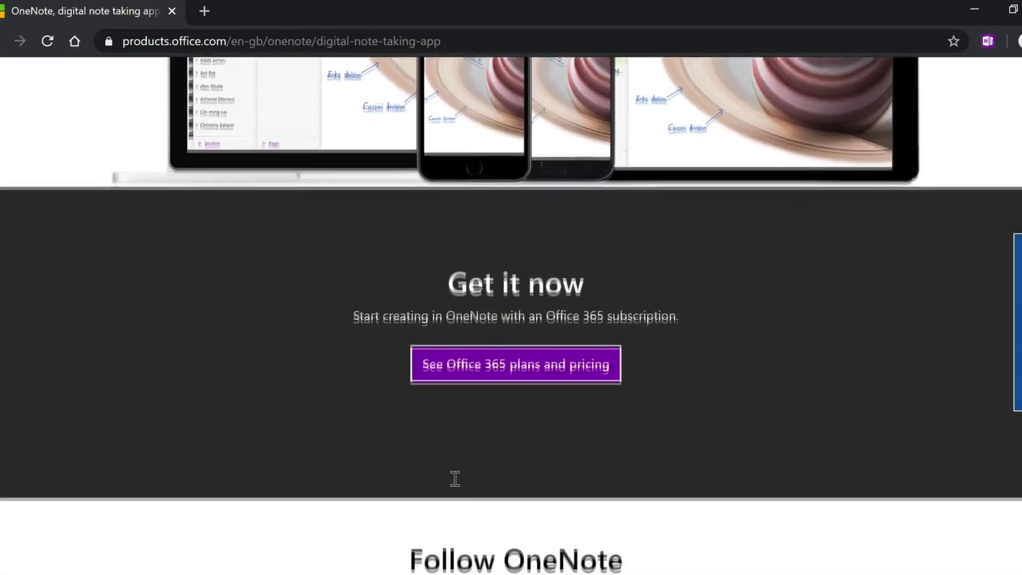
pyautogui.scroll(-2, 455, 478)
pyautogui.scroll(-1, 455, 479)
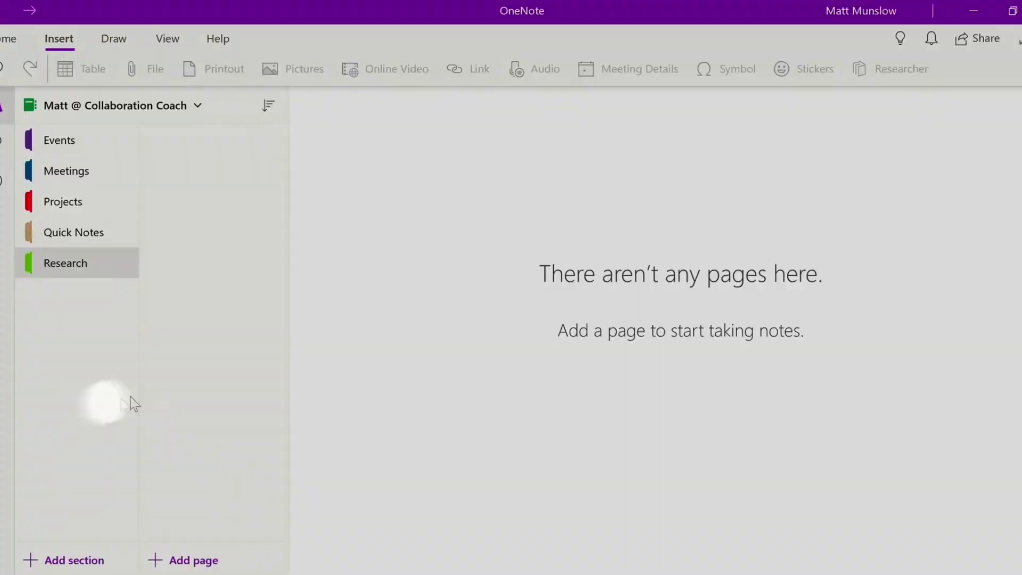
# Add a Vacation section and style the itinerary's opening sentence as Heading 5.
pyautogui.click(74, 559)
pyautogui.write('Vacation')
pyautogui.press('Return')
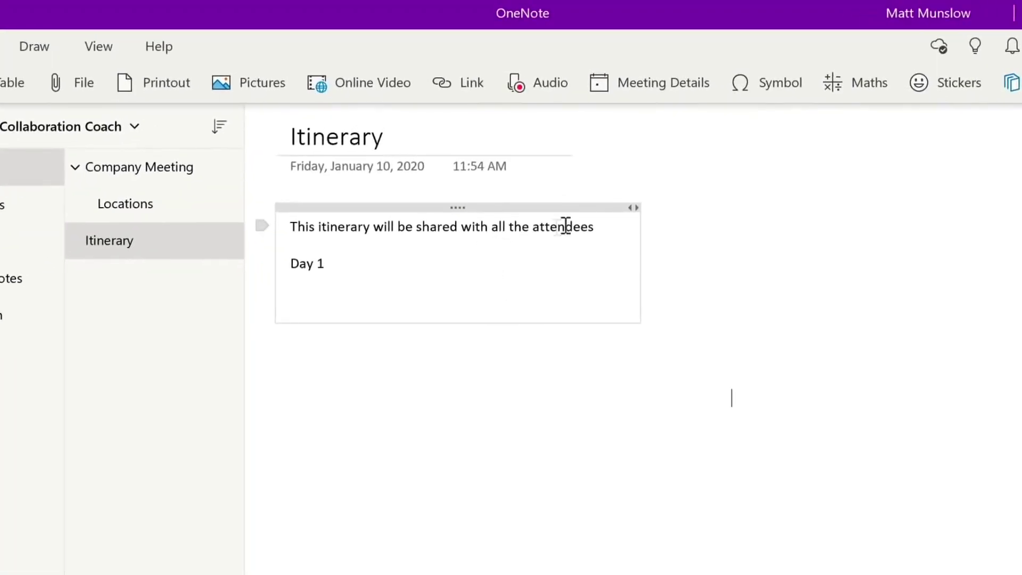
pyautogui.moveTo(595, 226); pyautogui.dragTo(290, 224)
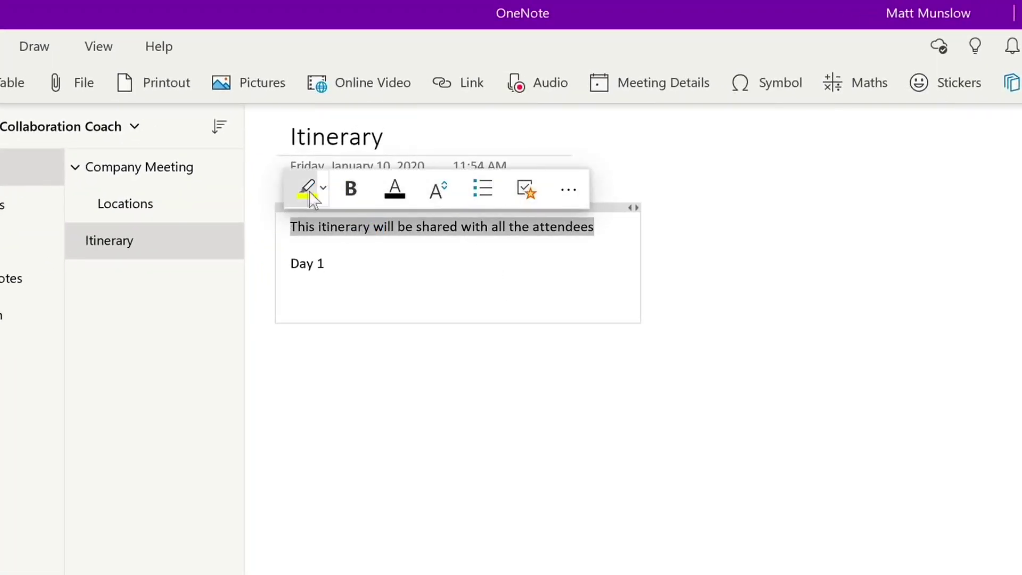
pyautogui.click(580, 229)
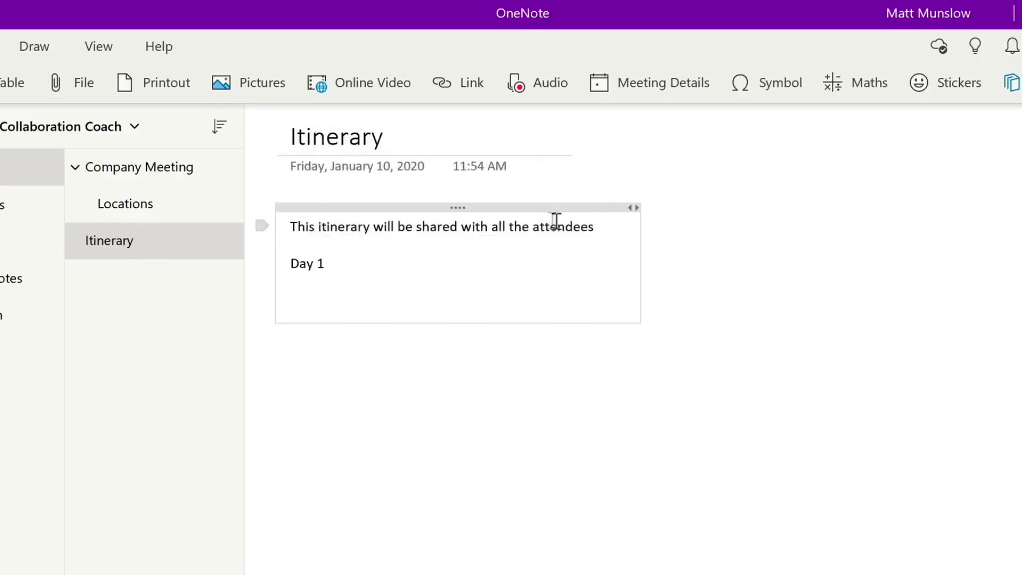
pyautogui.moveTo(598, 227); pyautogui.dragTo(245, 235)
pyautogui.click(525, 197)
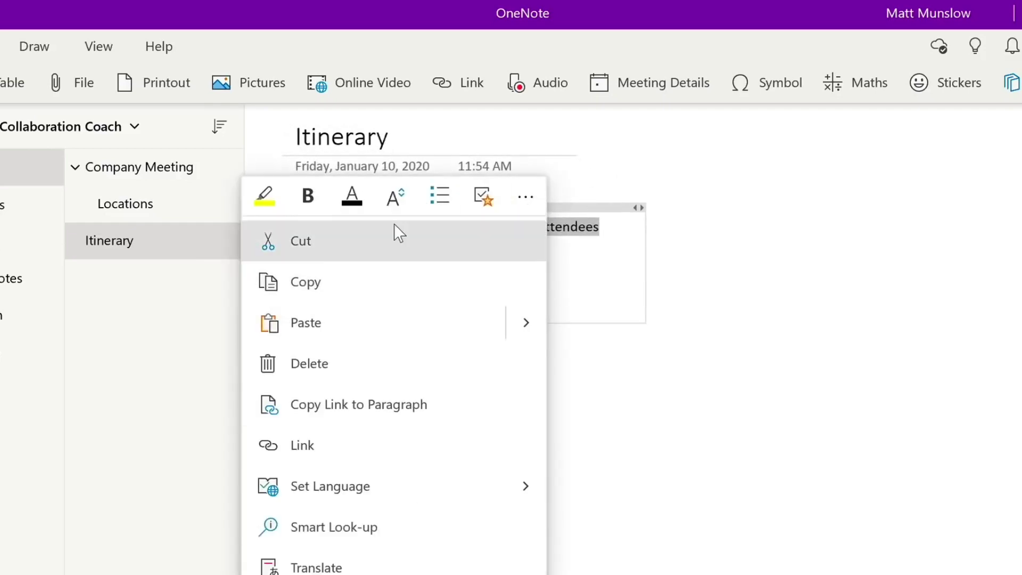
pyautogui.click(602, 194)
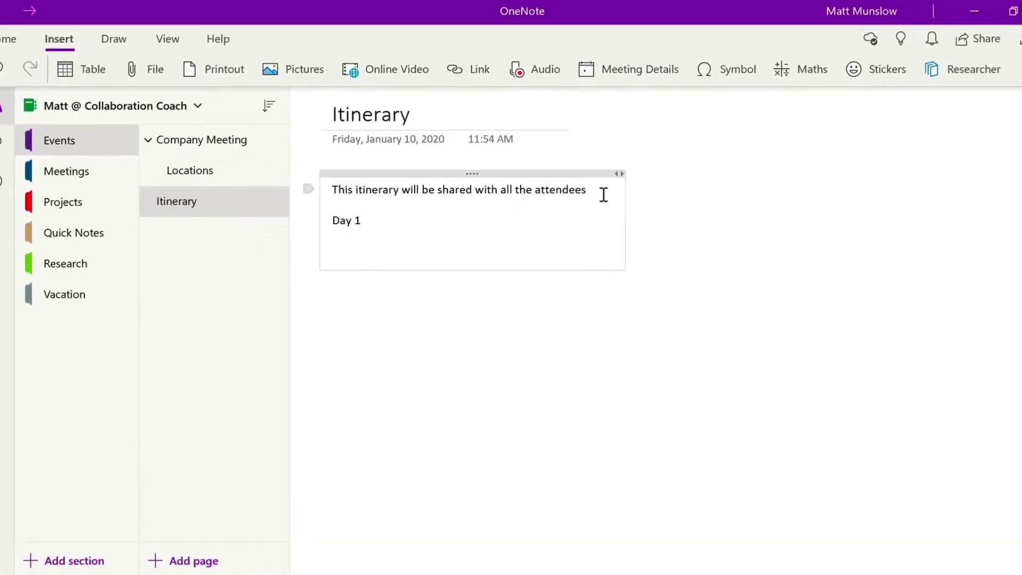
pyautogui.moveTo(602, 192); pyautogui.dragTo(328, 191)
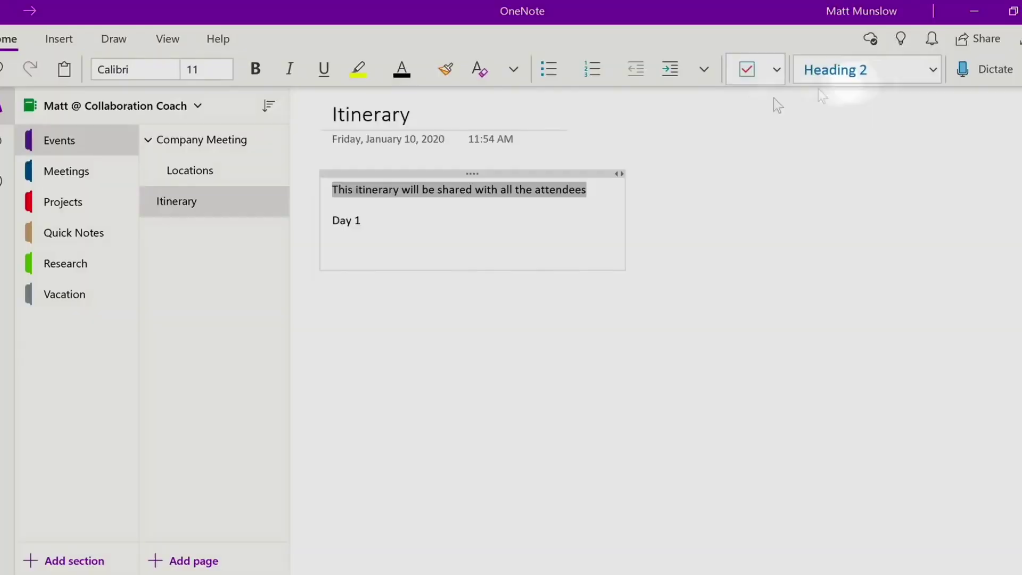
pyautogui.click(931, 69)
pyautogui.click(758, 305)
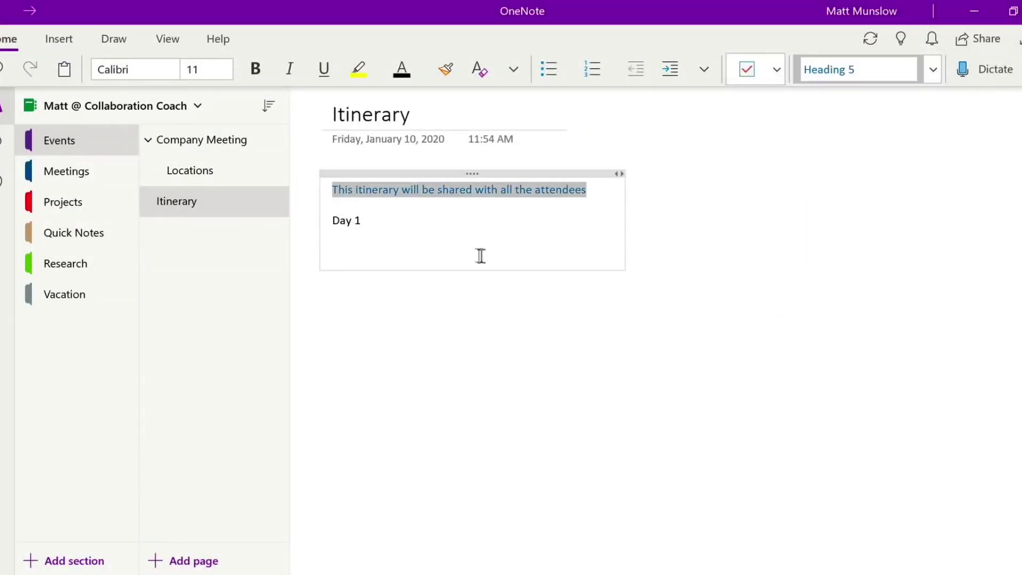
# Make the Day 1 line a Heading 1.
pyautogui.moveTo(332, 221); pyautogui.dragTo(413, 224)
pyautogui.click(932, 71)
pyautogui.click(836, 144)
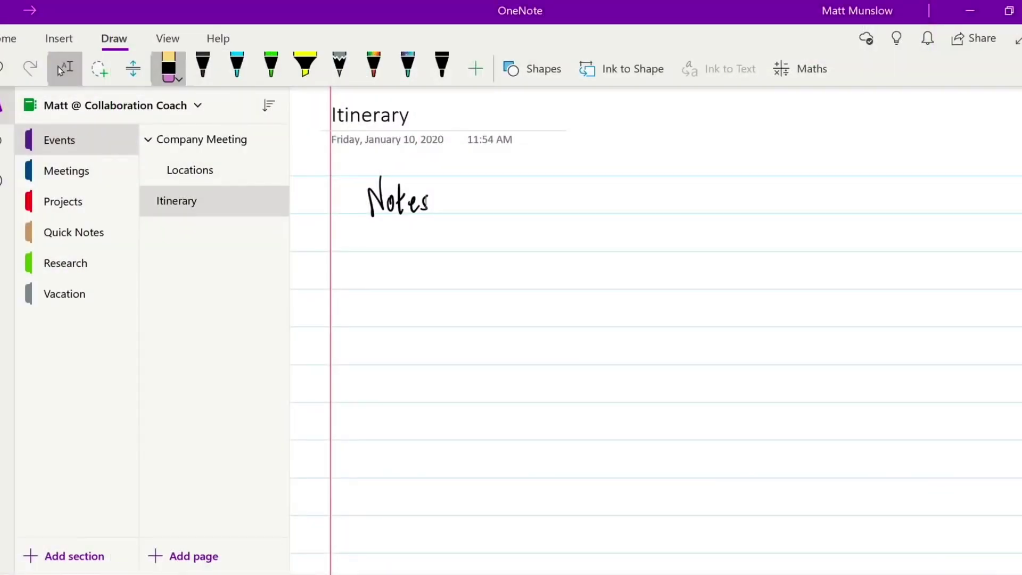
pyautogui.hscroll(1, 462, 231)
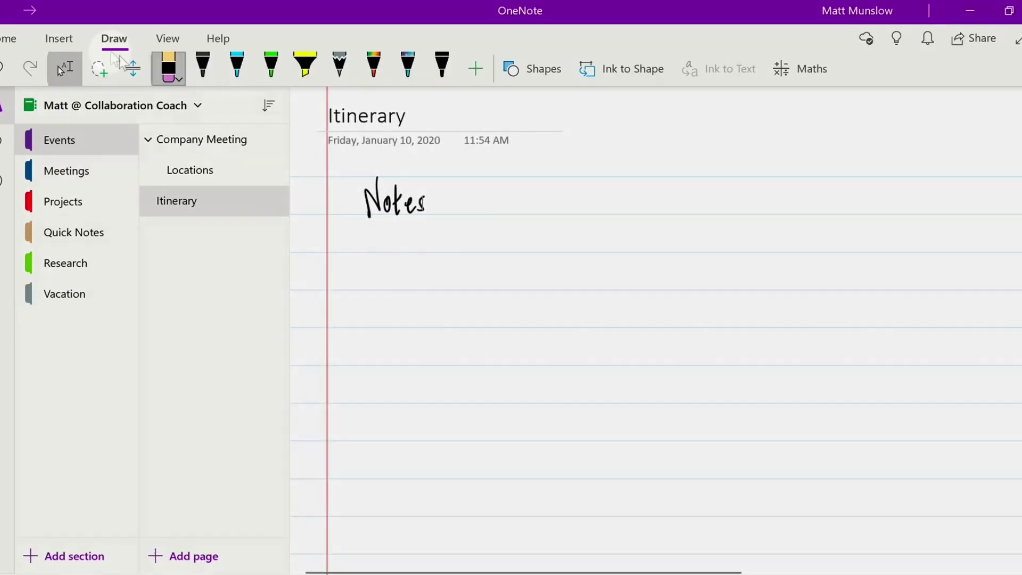
# Convert the handwritten Notes ink into typed text.
pyautogui.click(99, 69)
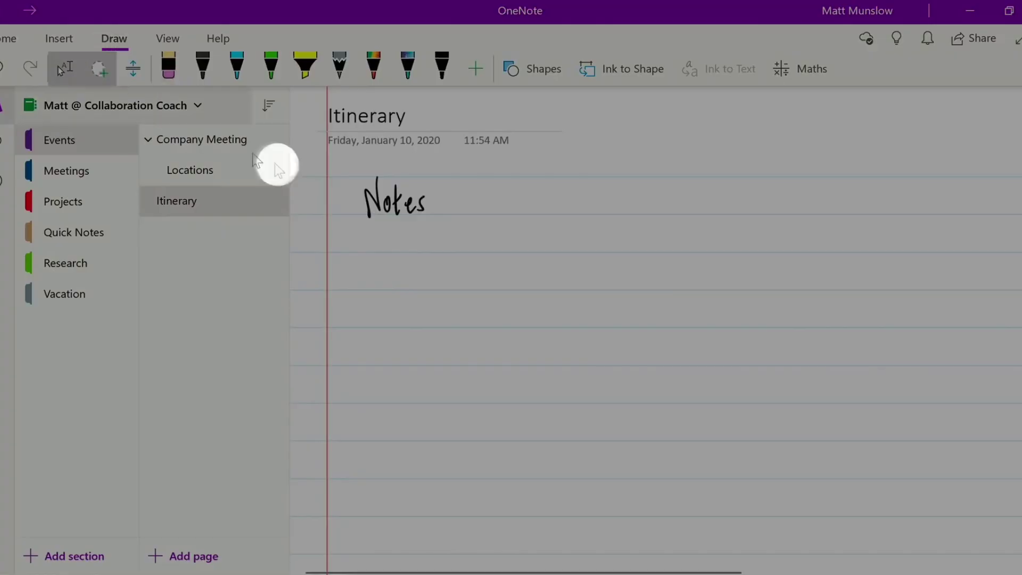
pyautogui.moveTo(332, 154); pyautogui.dragTo(347, 153)
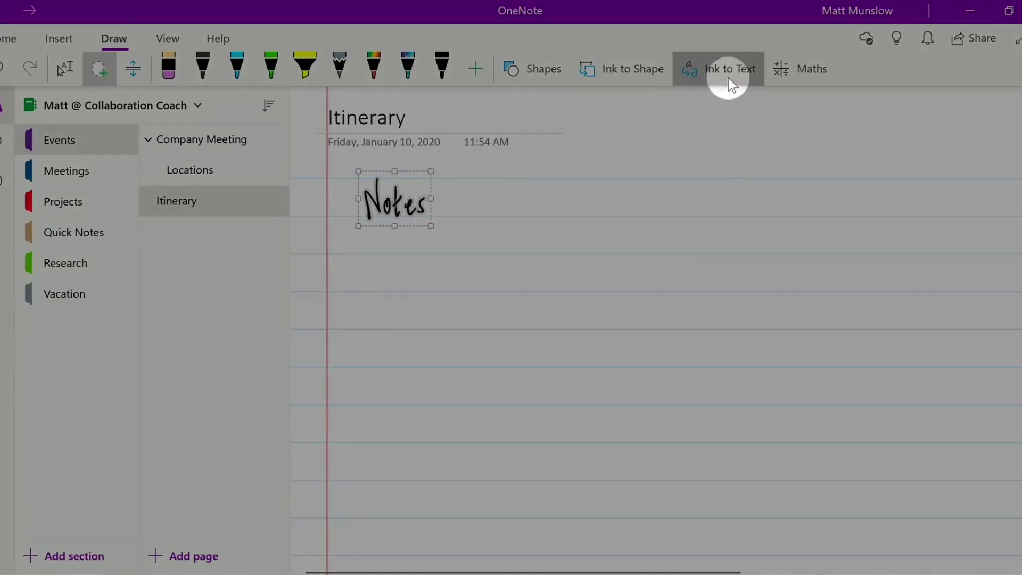
pyautogui.click(729, 77)
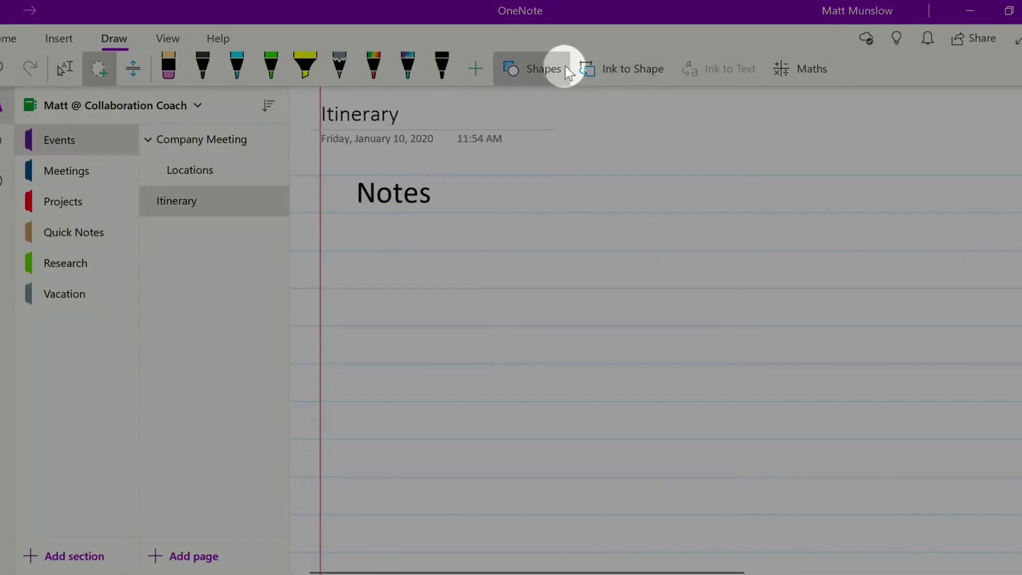
# Draw a rectangle below Notes and a parallelogram beside it.
pyautogui.click(533, 69)
pyautogui.click(532, 450)
pyautogui.moveTo(357, 270); pyautogui.dragTo(511, 401)
pyautogui.click(534, 69)
pyautogui.click(631, 301)
pyautogui.moveTo(603, 250); pyautogui.dragTo(738, 365)
pyautogui.click(803, 68)
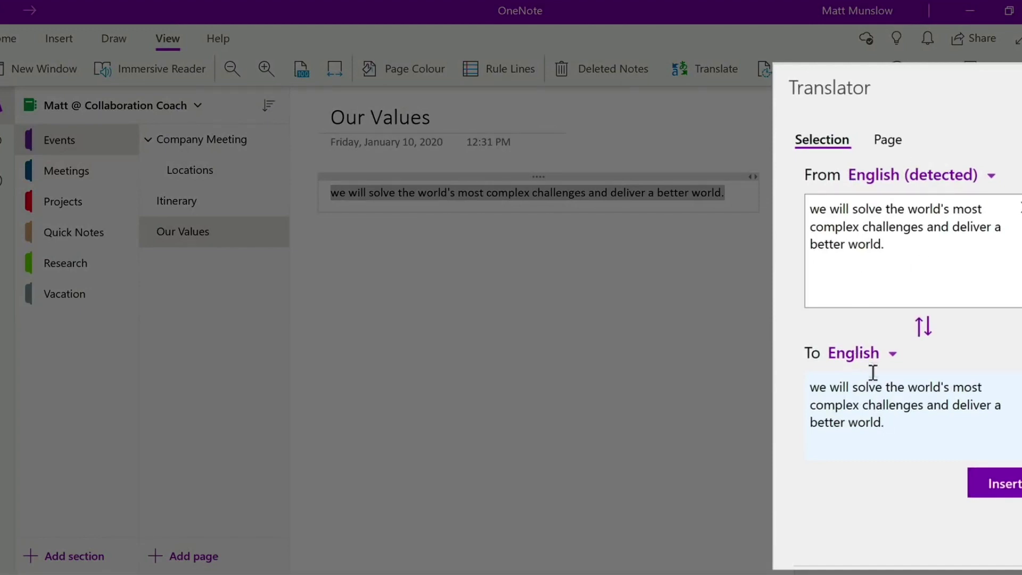
# Translate the Our Values sentence into French and insert it in place of the original.
pyautogui.click(878, 357)
pyautogui.scroll(-1, 926, 247)
pyautogui.scroll(-2, 922, 272)
pyautogui.scroll(-2, 917, 295)
pyautogui.click(915, 297)
pyautogui.click(990, 485)
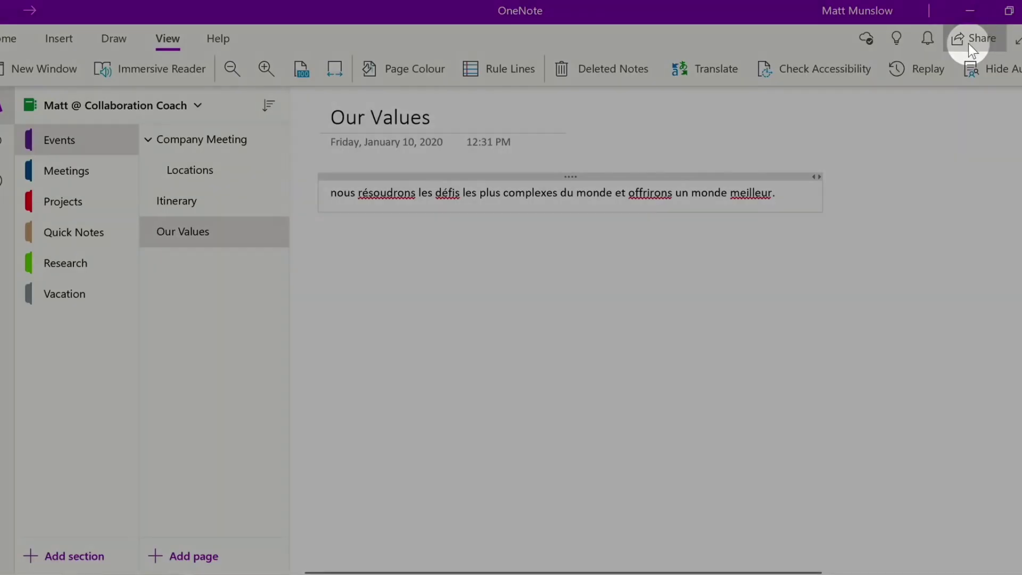
pyautogui.click(968, 43)
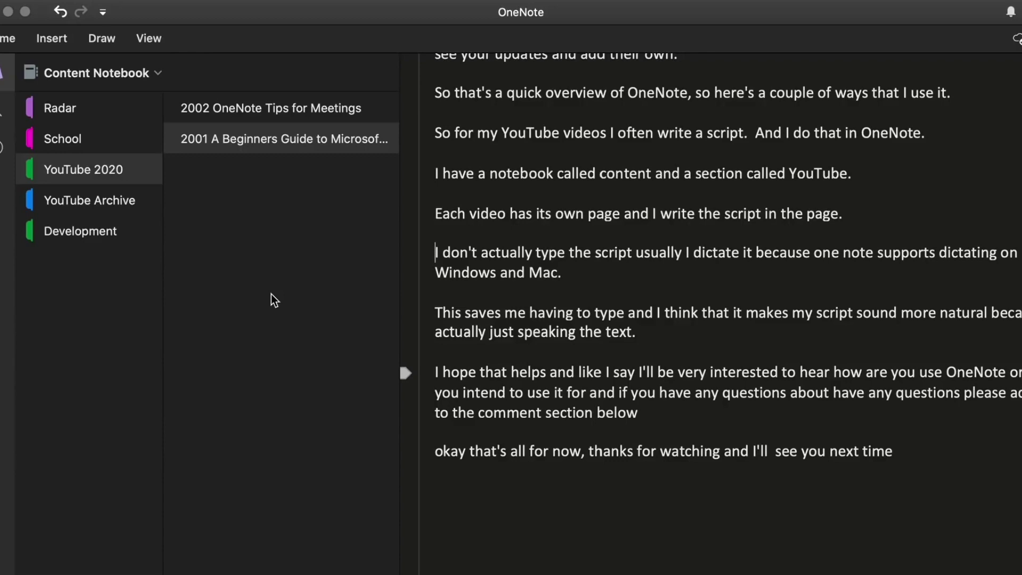
# Put the cursor after the dictation paragraph and add blank lines below it.
pyautogui.click(801, 330)
pyautogui.press('Return')
pyautogui.press('Return')
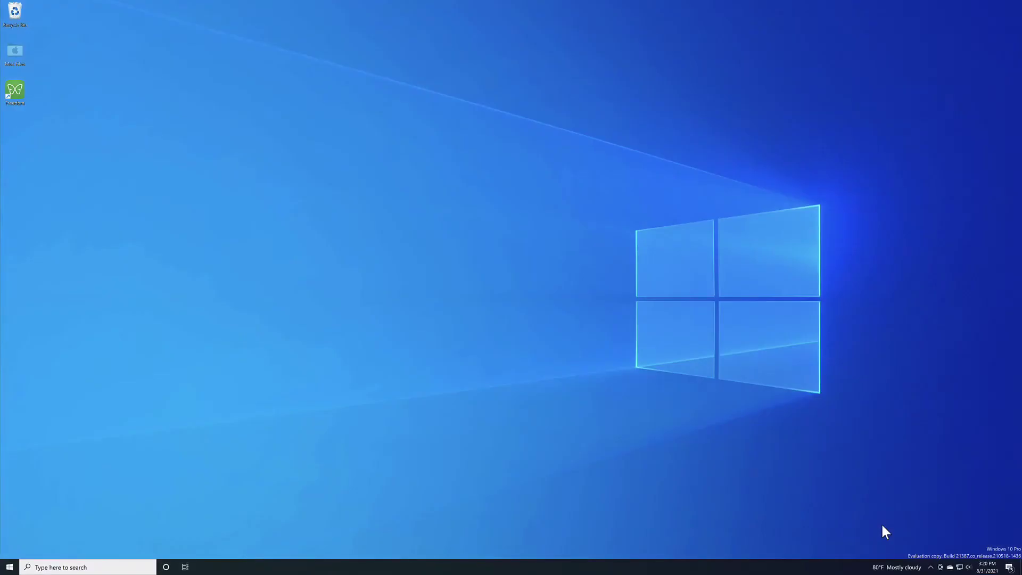
# Open the Freedom app's quick menu from the hidden system tray icons.
pyautogui.click(931, 568)
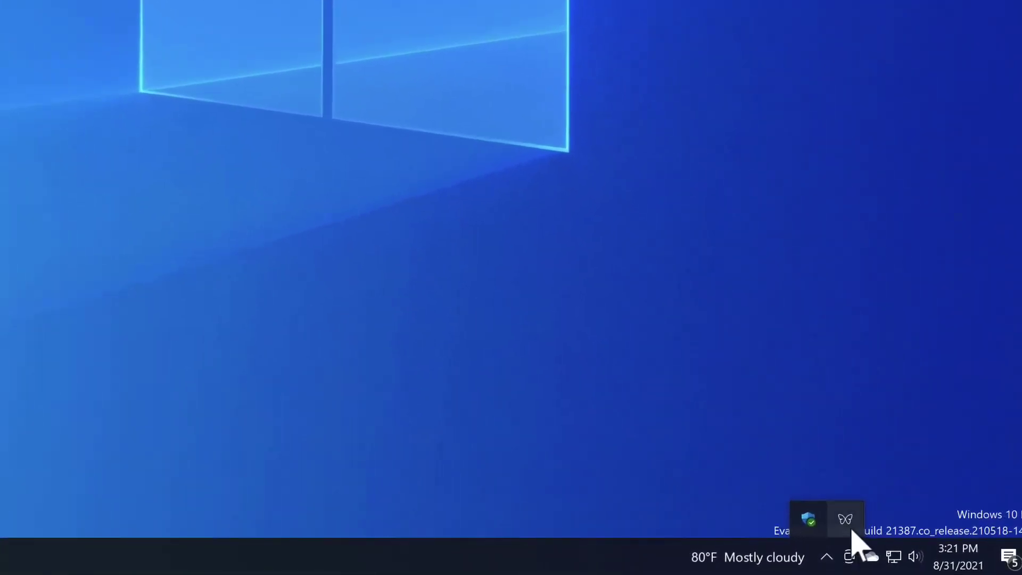
pyautogui.click(851, 523)
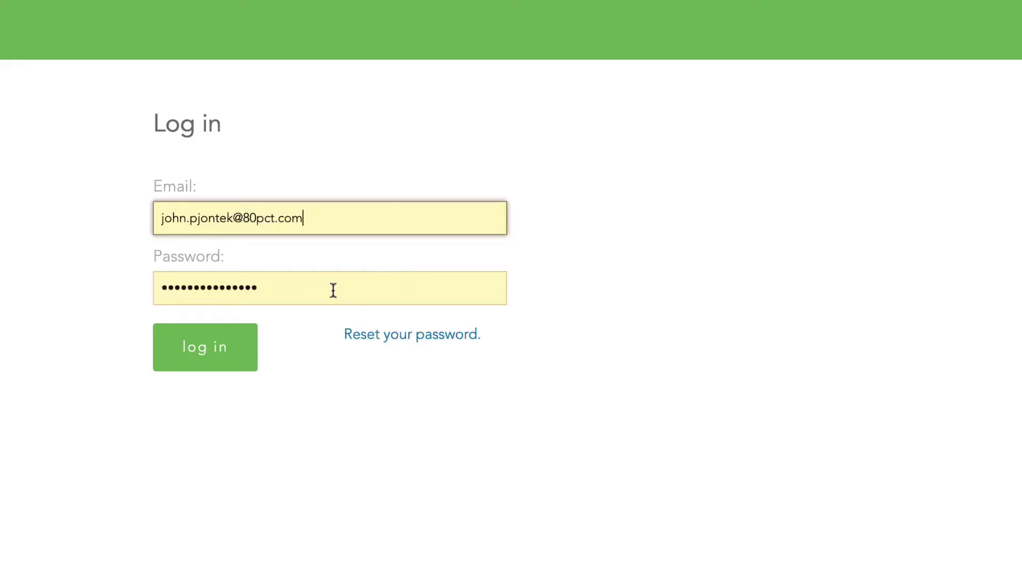
# Sign in to Freedom and start a new blocklist blocking the Social and News categories.
pyautogui.click(235, 343)
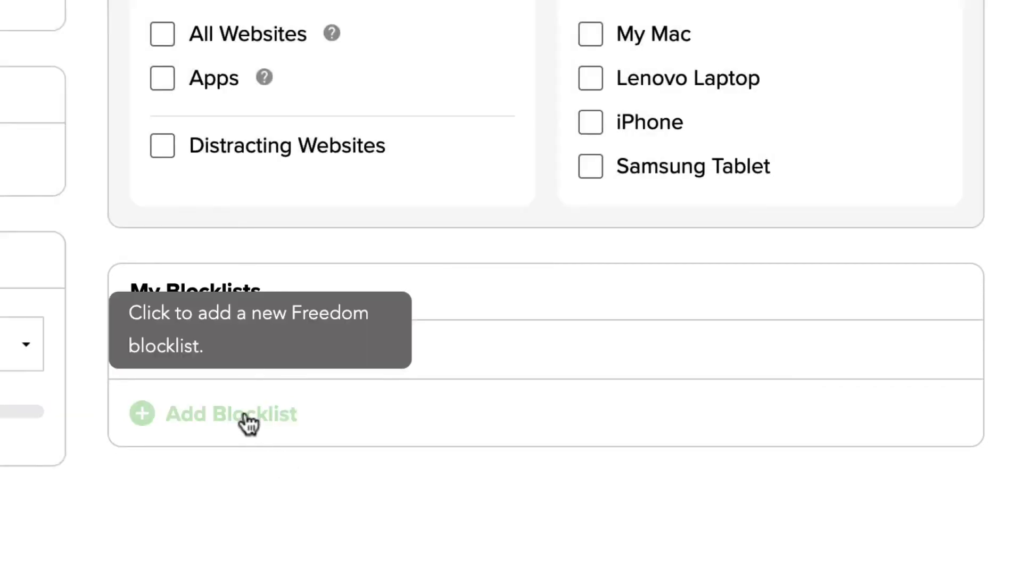
pyautogui.click(248, 422)
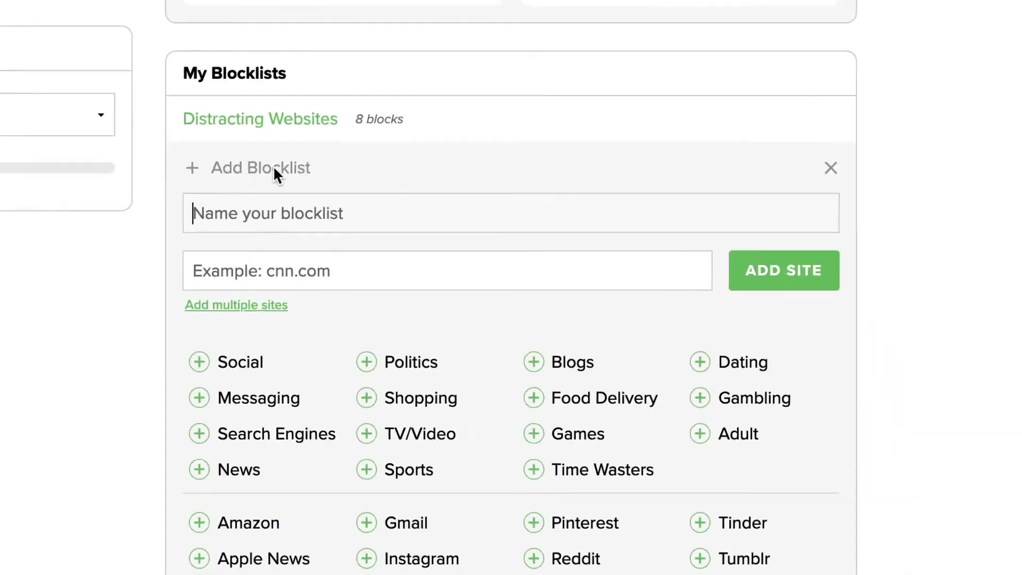
pyautogui.write('My Freedom Blocklist')
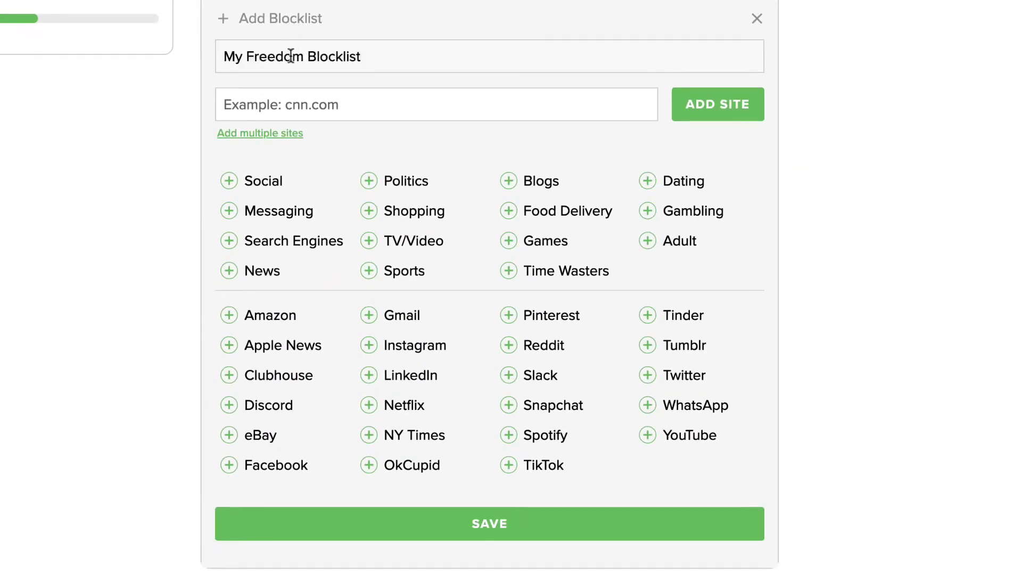
pyautogui.click(231, 182)
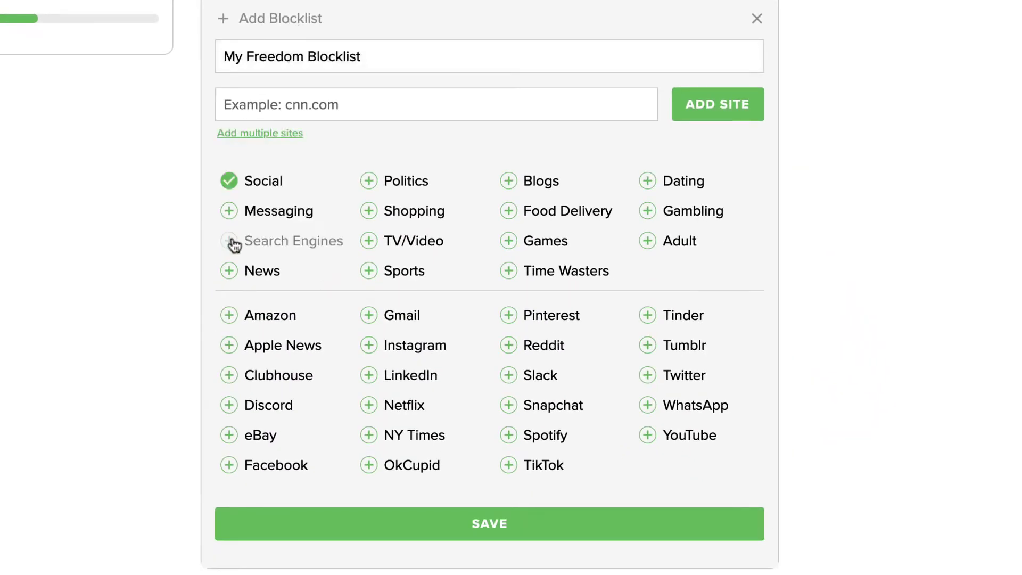
pyautogui.click(231, 274)
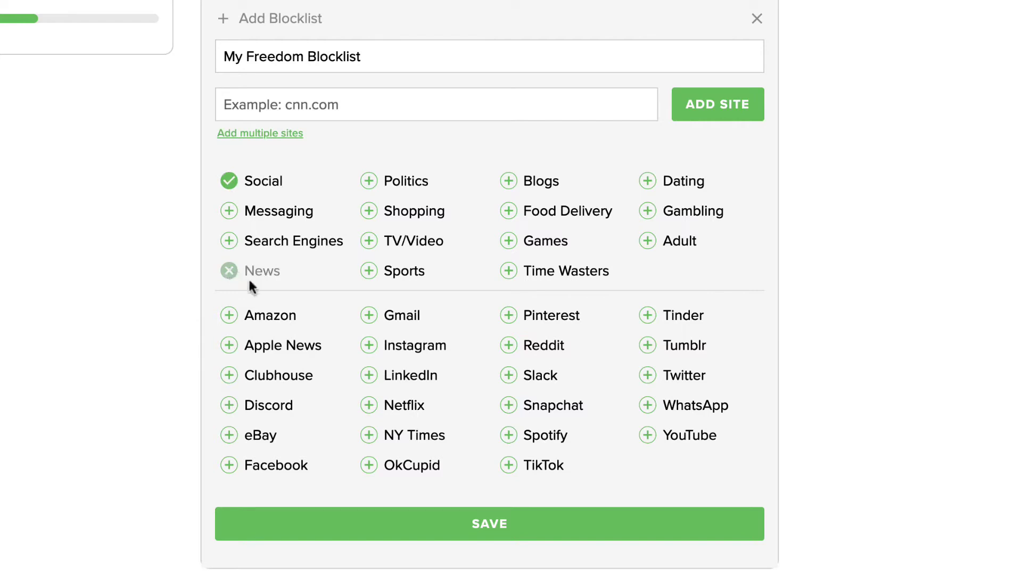
# Add Instagram, Netflix and target.com to the blocklist and save it.
pyautogui.click(367, 347)
pyautogui.click(368, 409)
pyautogui.click(349, 105)
pyautogui.write('tar')
pyautogui.click(322, 142)
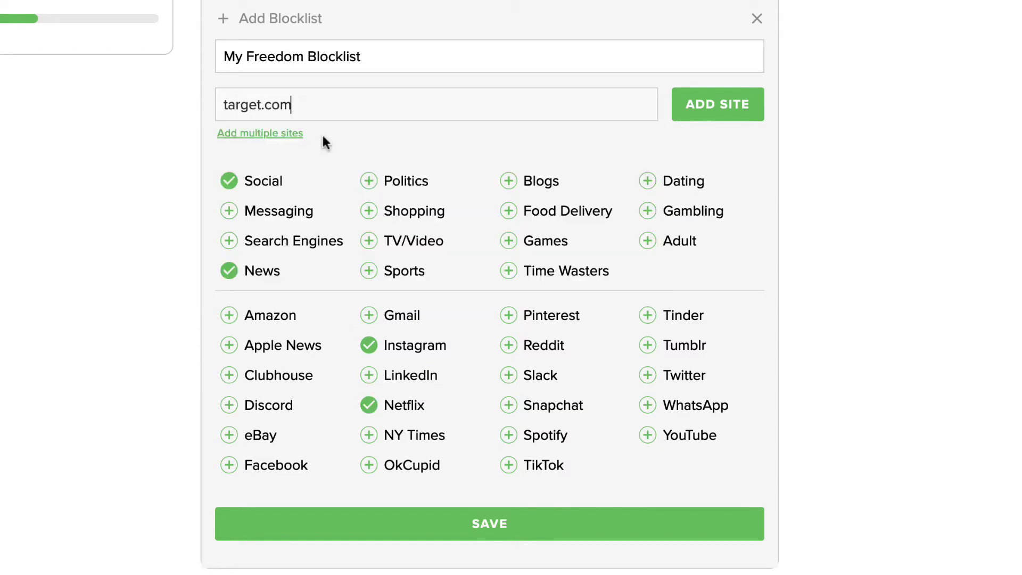
pyautogui.click(703, 114)
pyautogui.click(532, 550)
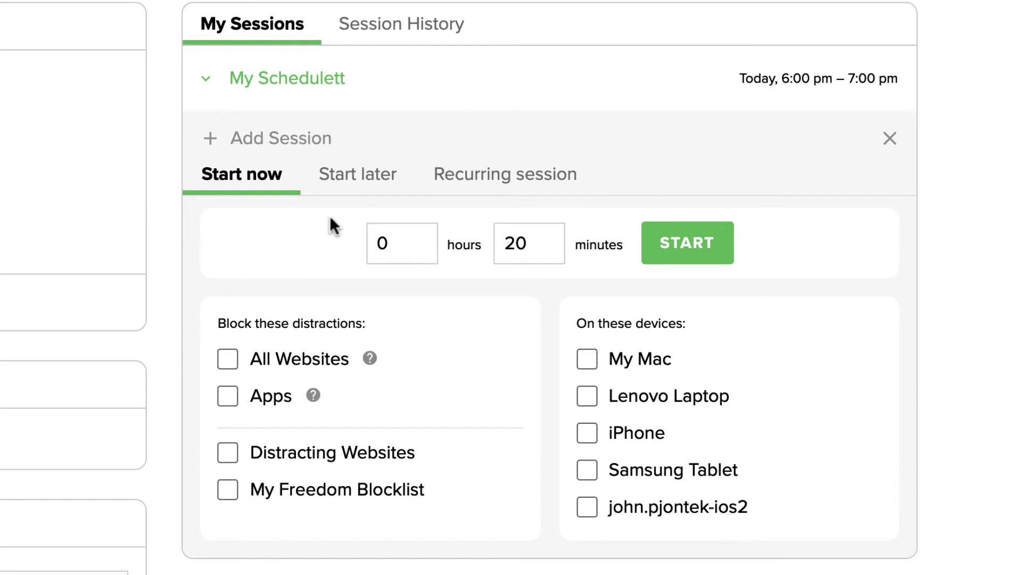
# Preview the Start later and Recurring tabs, then select My Mac, iPhone, Samsung Tablet, My Freedom Blocklist and Apps.
pyautogui.click(366, 183)
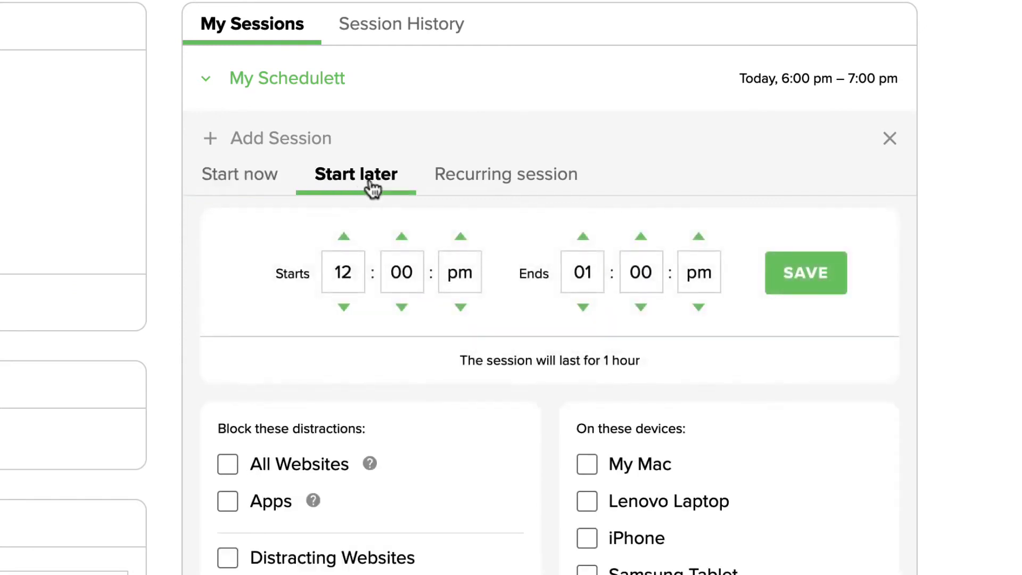
pyautogui.click(486, 183)
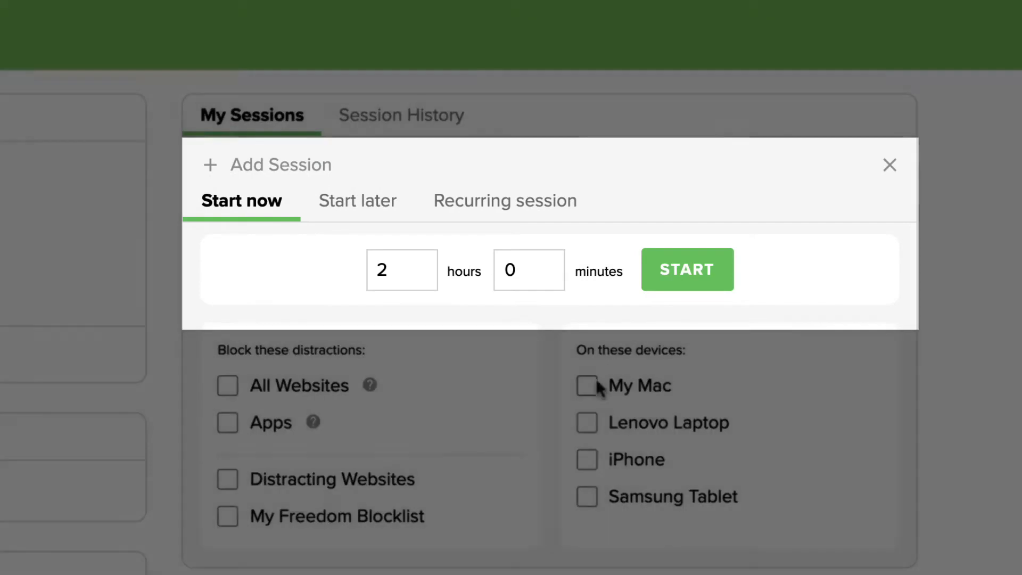
pyautogui.click(590, 386)
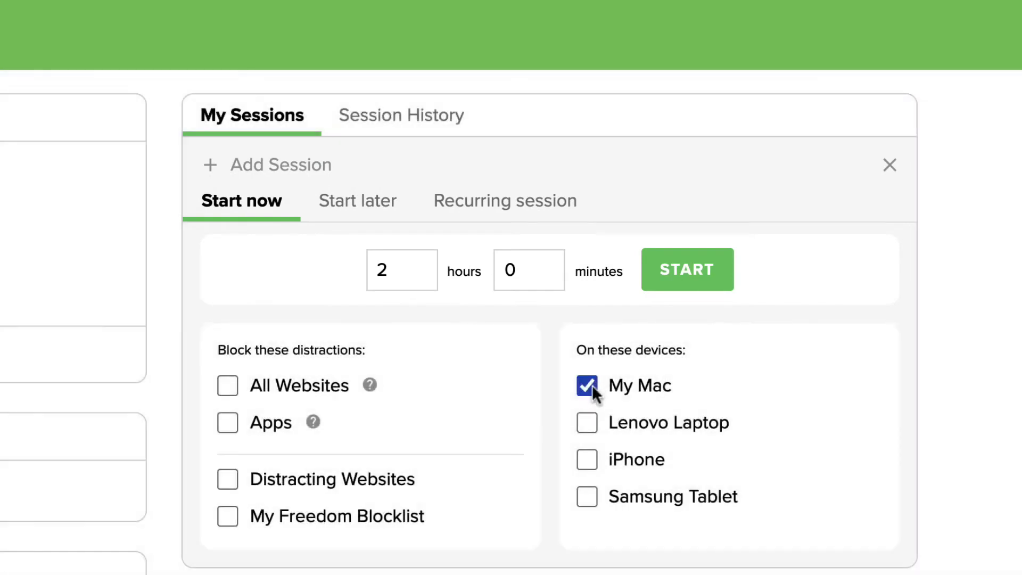
pyautogui.click(589, 459)
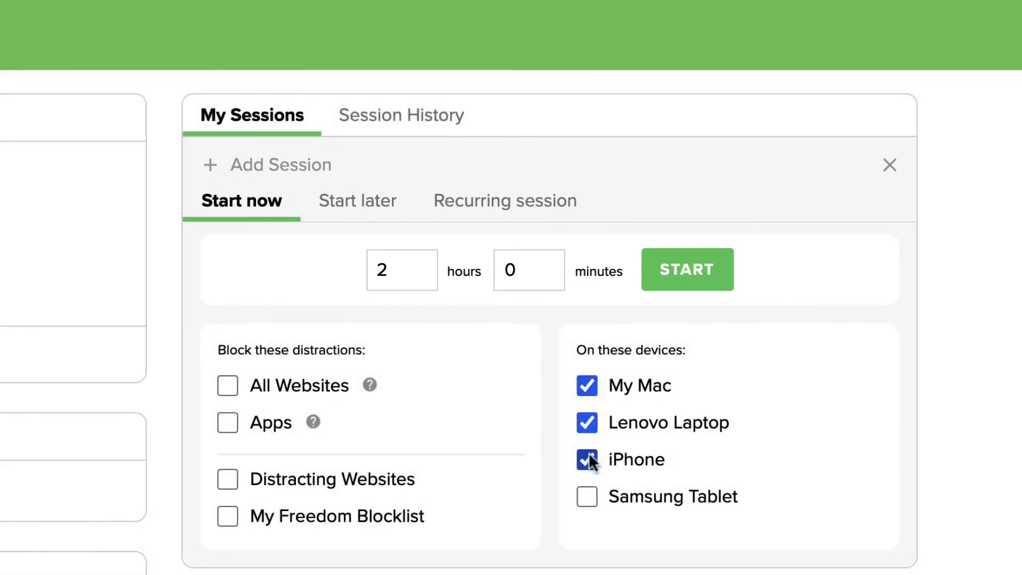
pyautogui.click(588, 497)
pyautogui.click(229, 517)
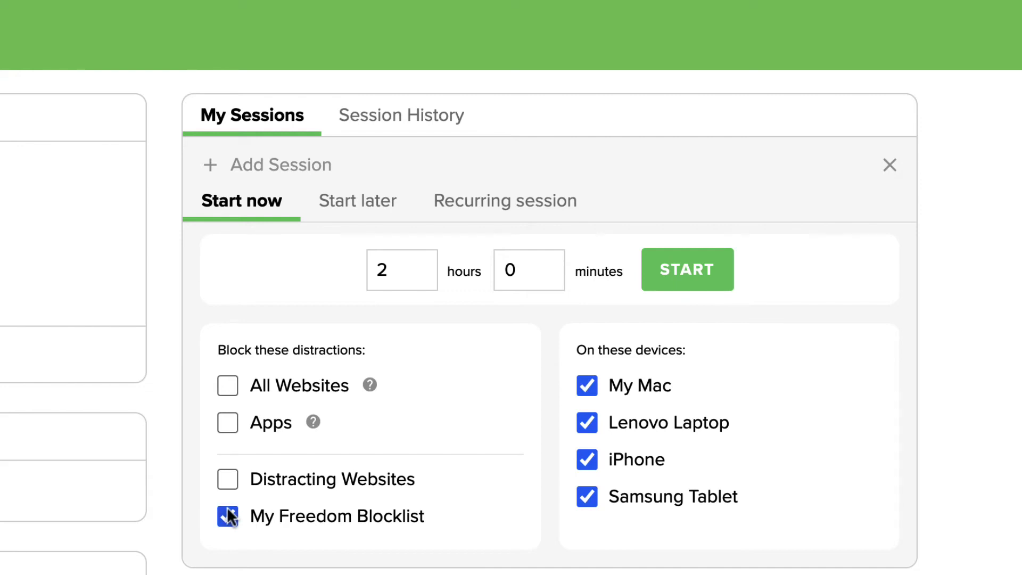
pyautogui.click(228, 423)
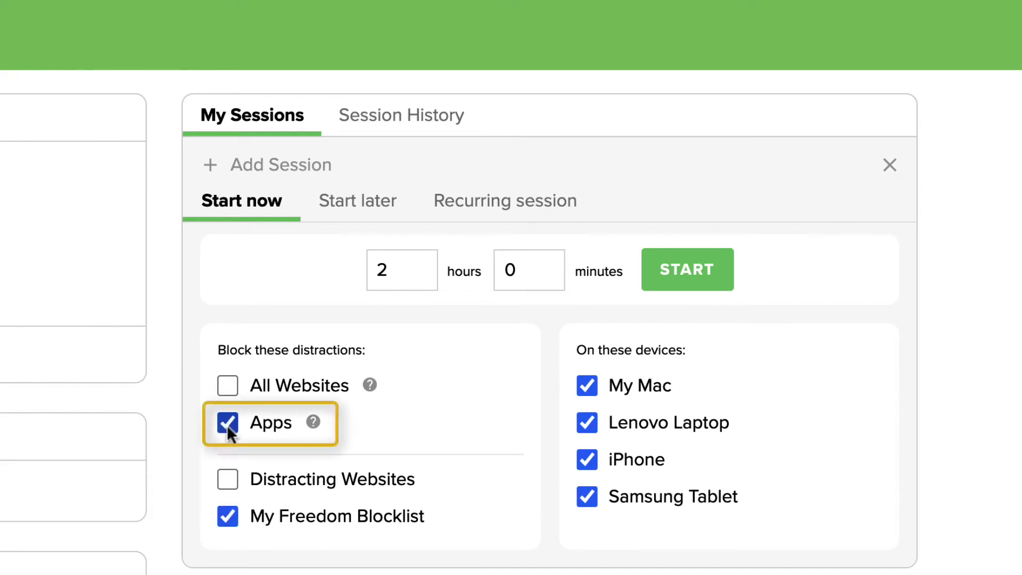